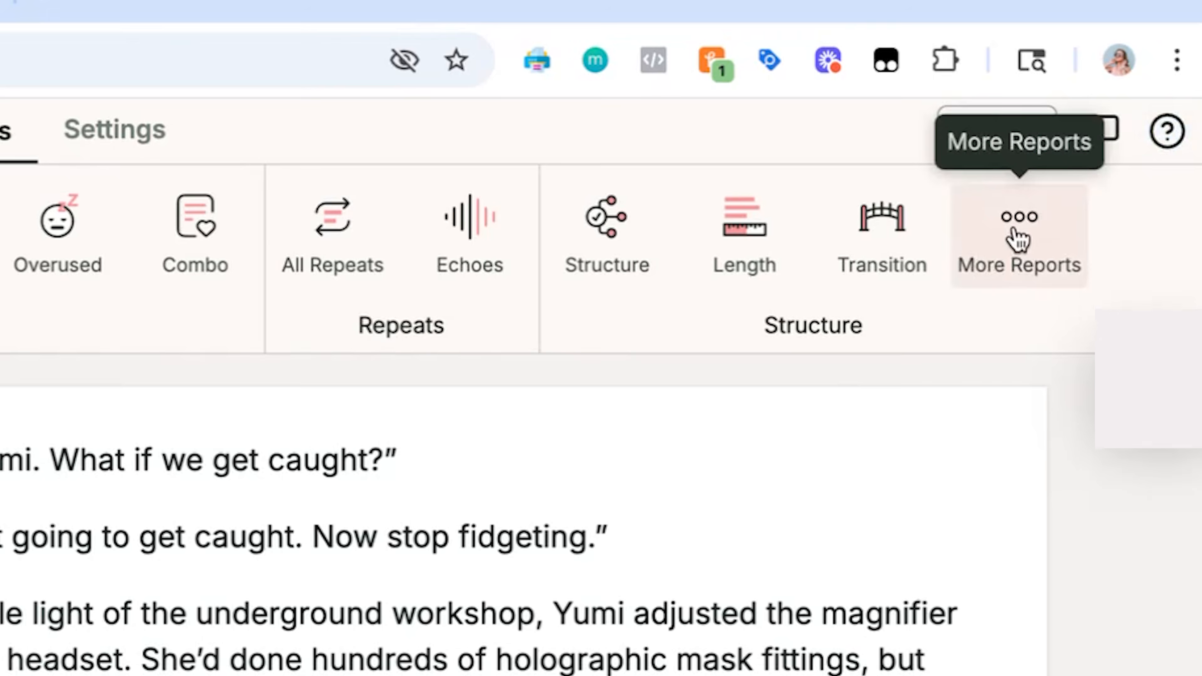
Run the Sticky sentences report on the document and expand its list of sticky sentences.
{"action": "left_click", "coordinate": [1096, 146]}
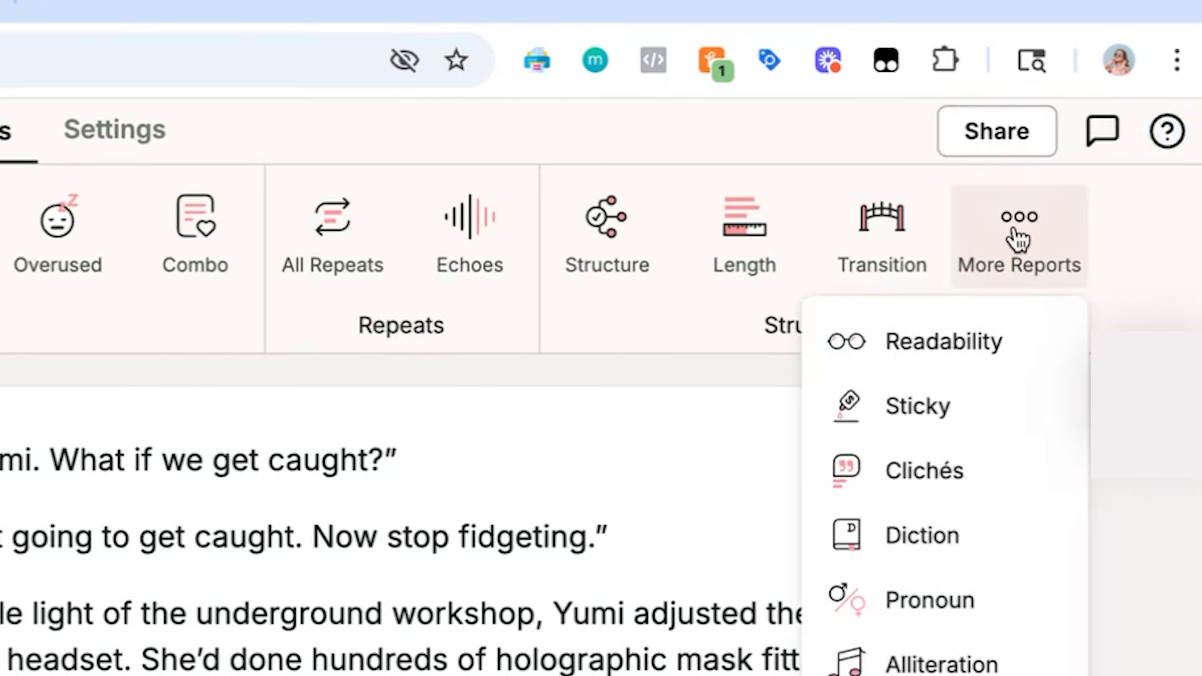
{"action": "left_click", "coordinate": [913, 410]}
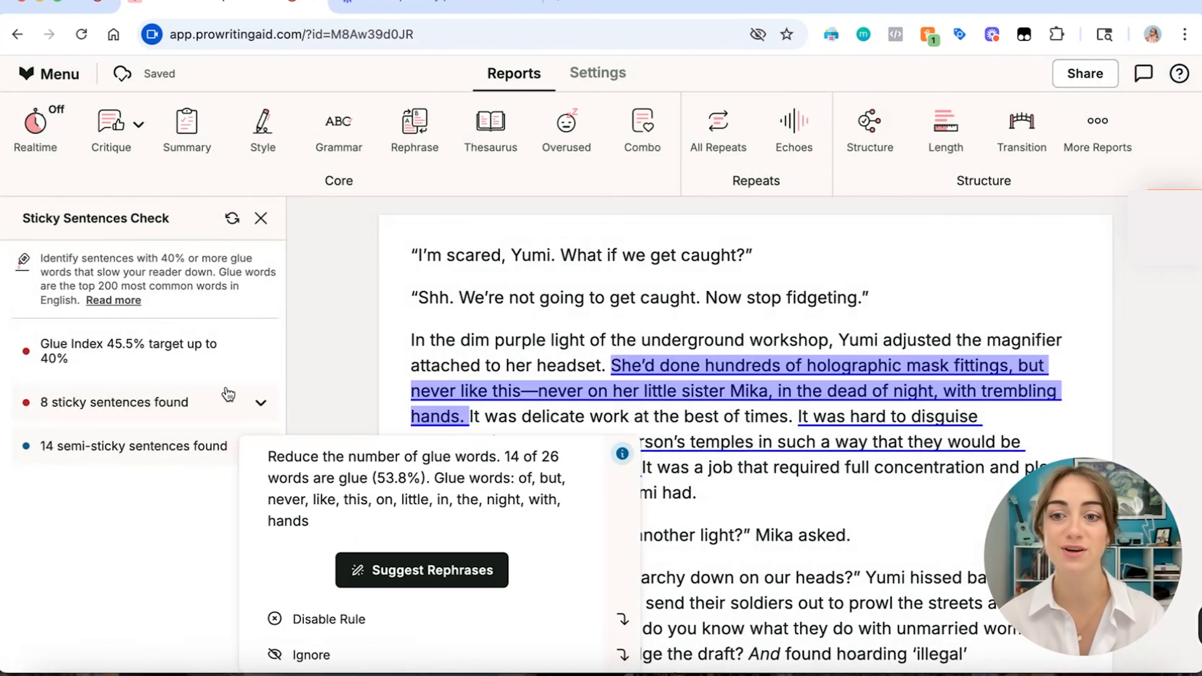
{"action": "left_click", "coordinate": [234, 400]}
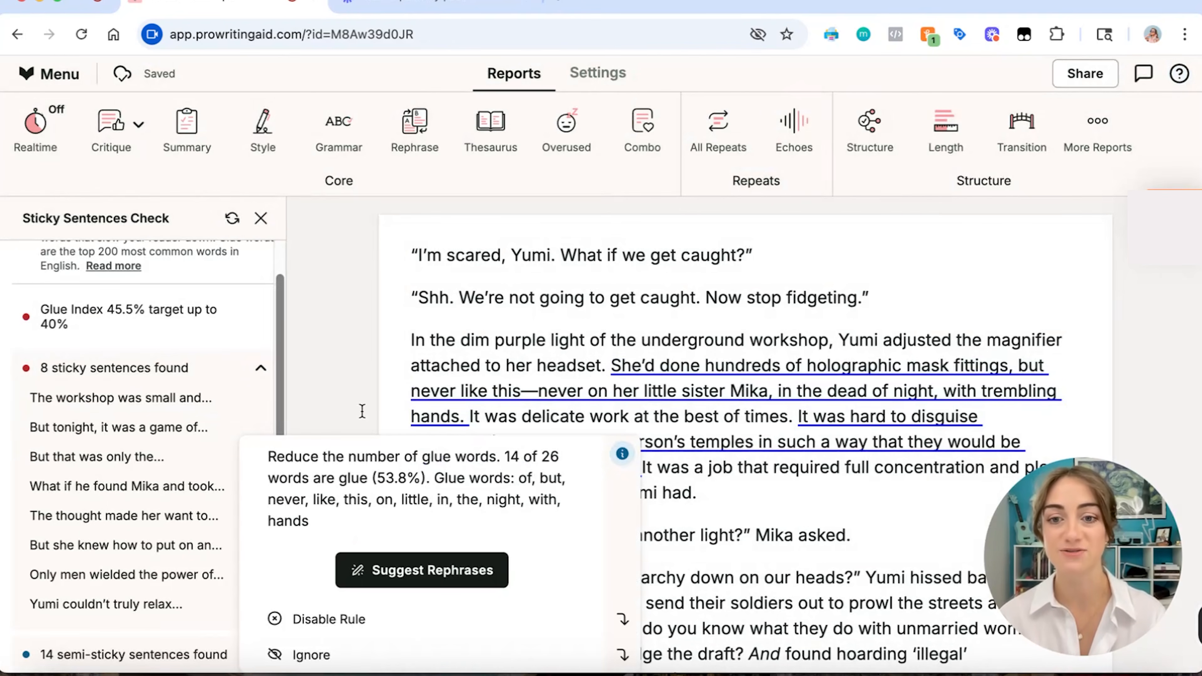
{"action": "mouse_move", "coordinate": [137, 407]}
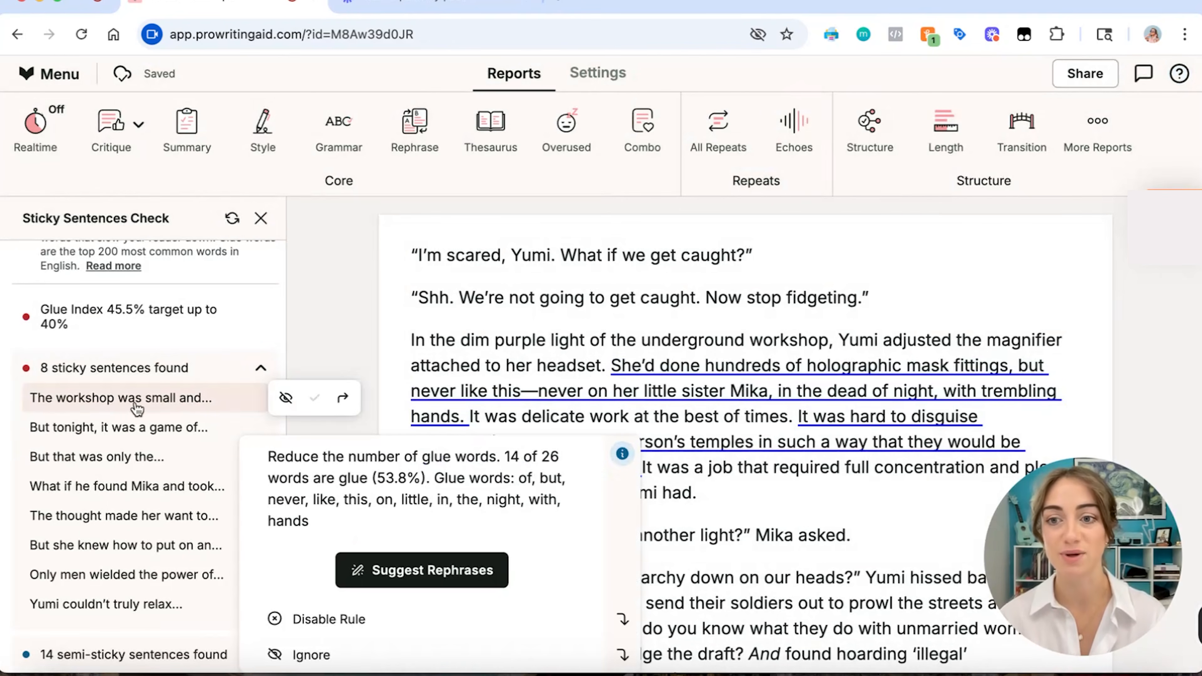
{"action": "left_click", "coordinate": [516, 337]}
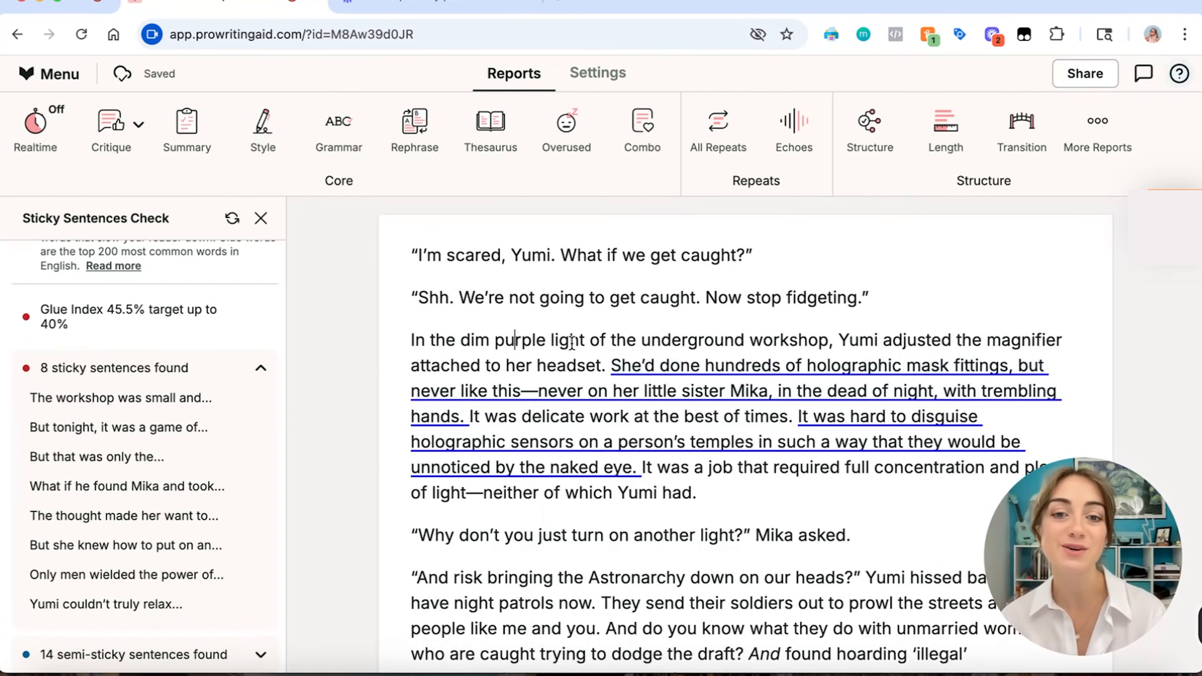
{"action": "mouse_move", "coordinate": [662, 362]}
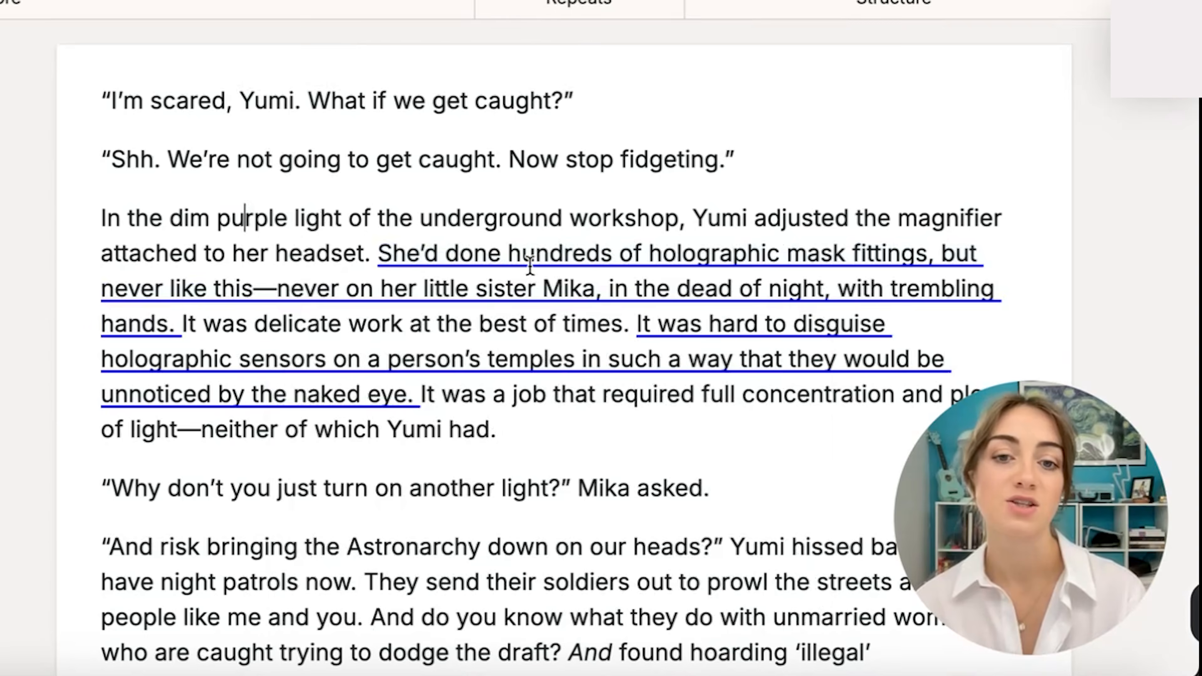
Replace the "She'd done hundreds of holographic mask fittings" sentence with the suggested rephrase beginning "She had experience with numerous holographic mask fittings".
{"action": "left_click", "coordinate": [516, 252]}
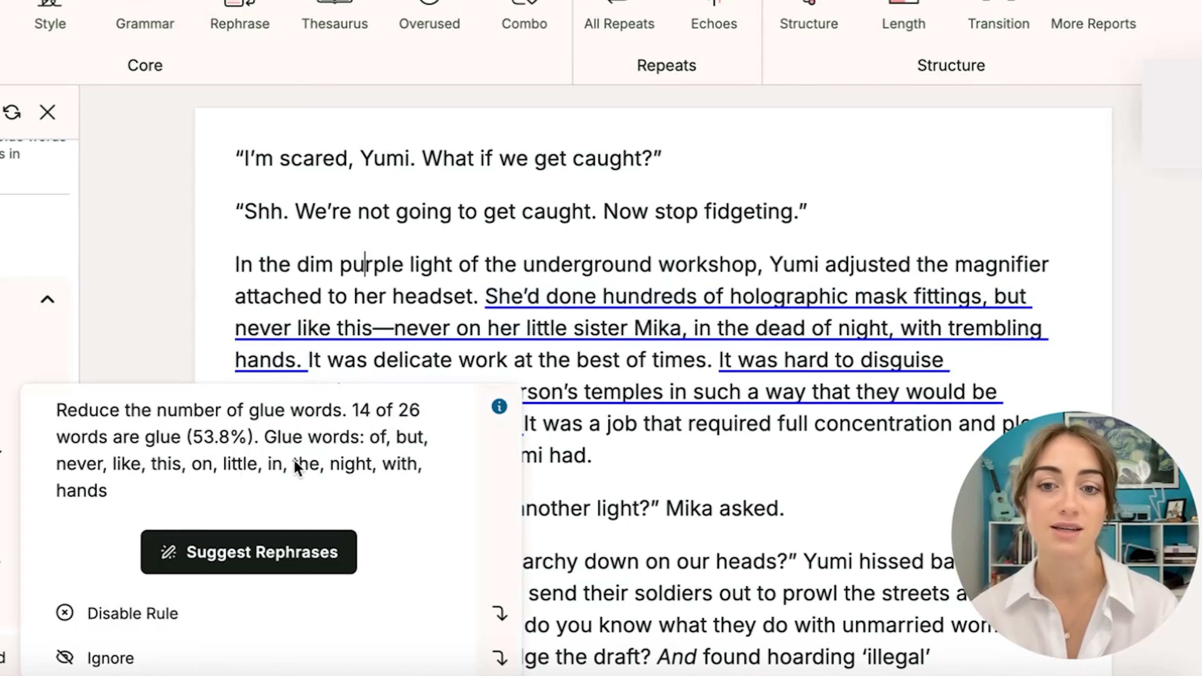
{"action": "left_click", "coordinate": [227, 568]}
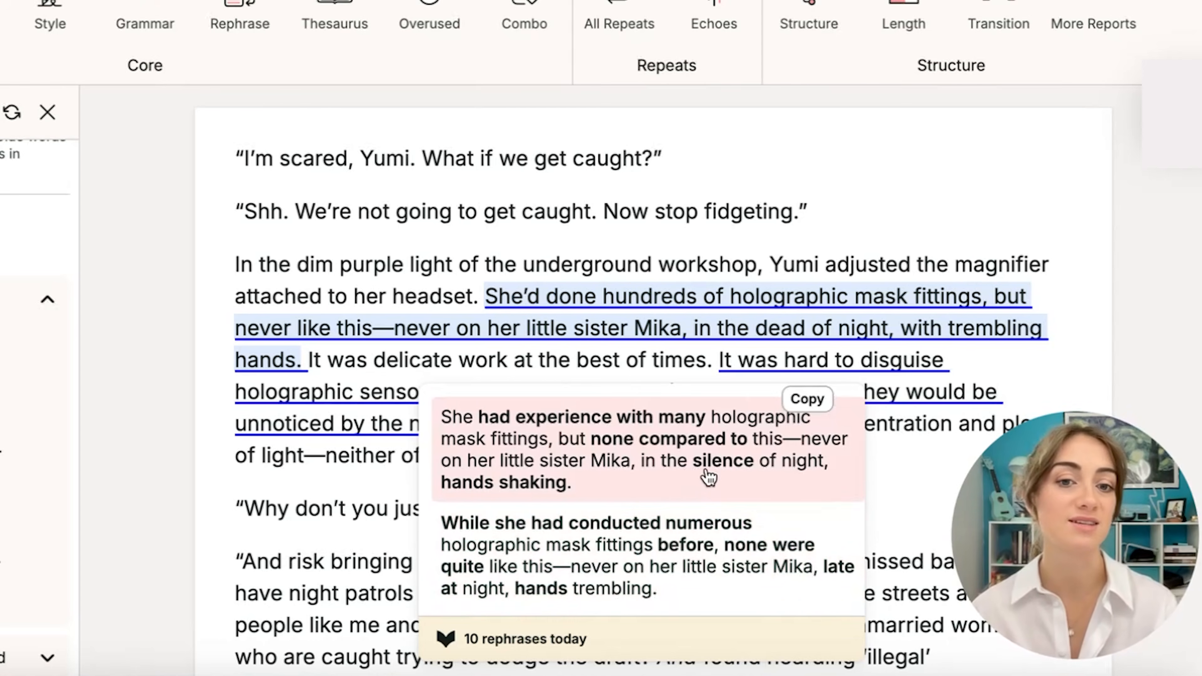
{"action": "left_click", "coordinate": [585, 525]}
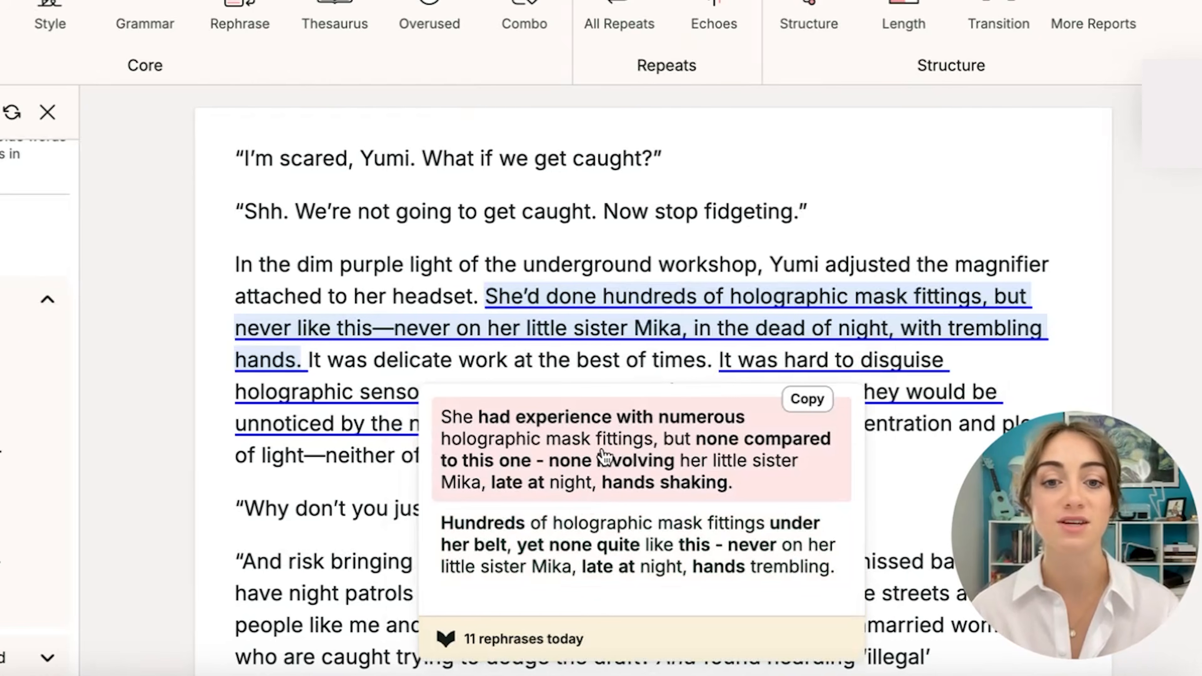
{"action": "left_click", "coordinate": [604, 457]}
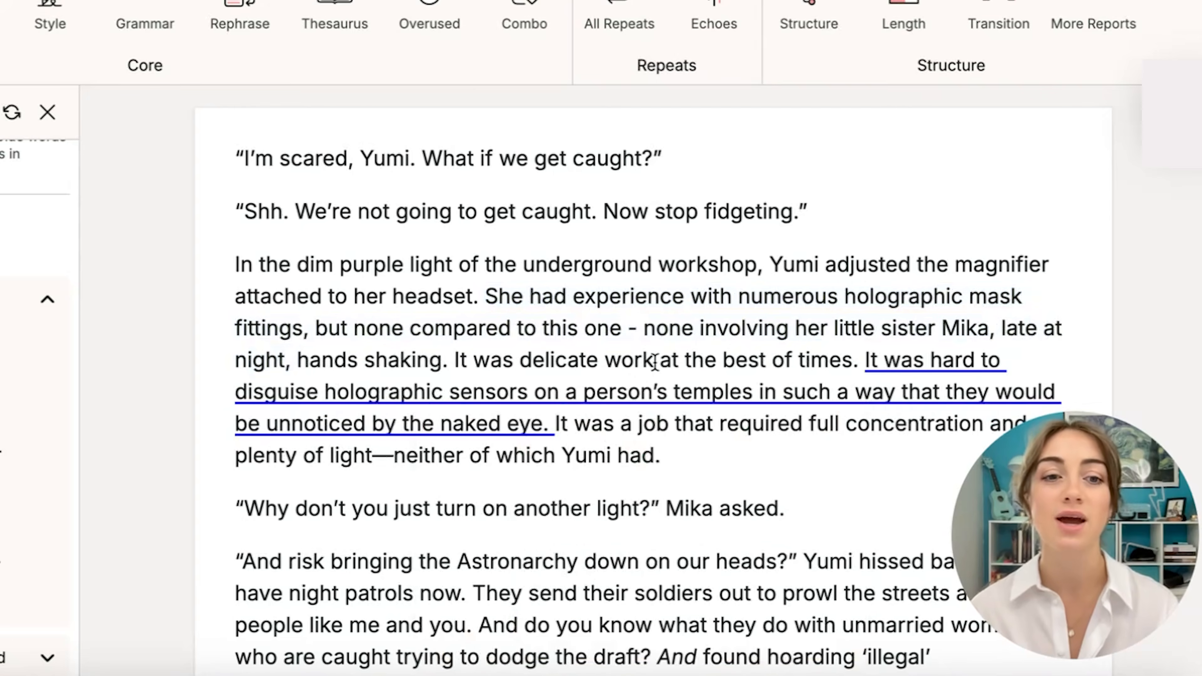
{"action": "left_click", "coordinate": [319, 332]}
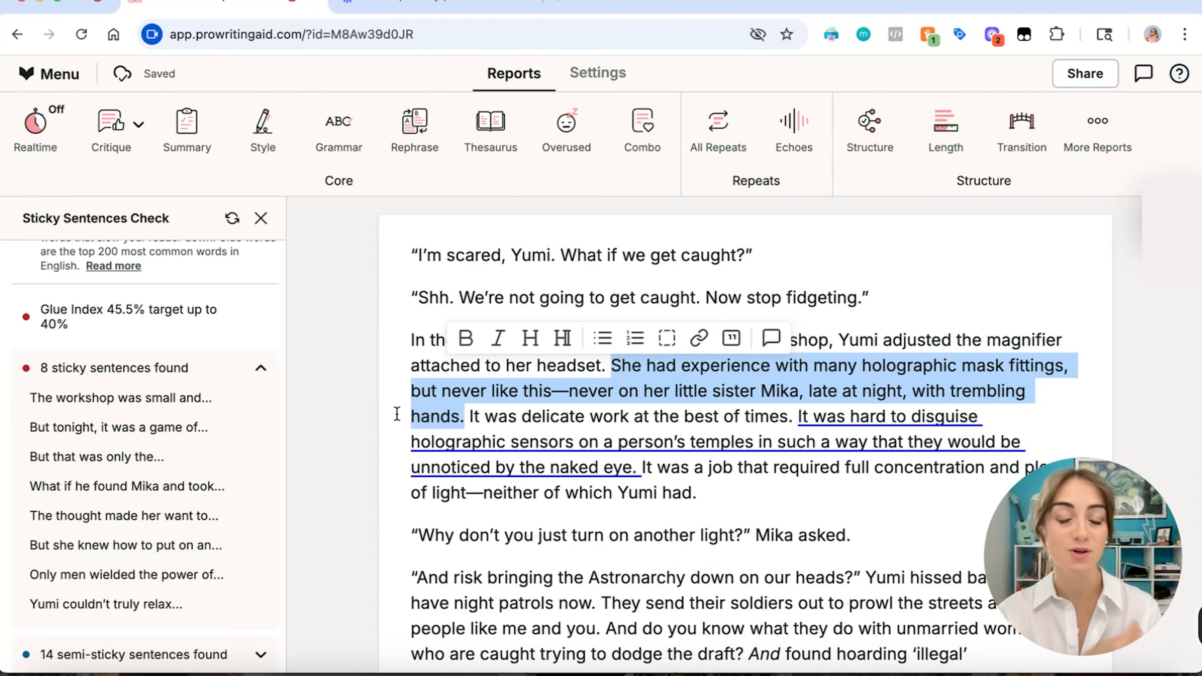
Get rephrase suggestions for the underlined sentence "Yumi didn't make it to the door before the Night Watch battered it down.".
{"action": "scroll", "coordinate": [540, 399], "scroll_direction": "down", "scroll_amount": 20}
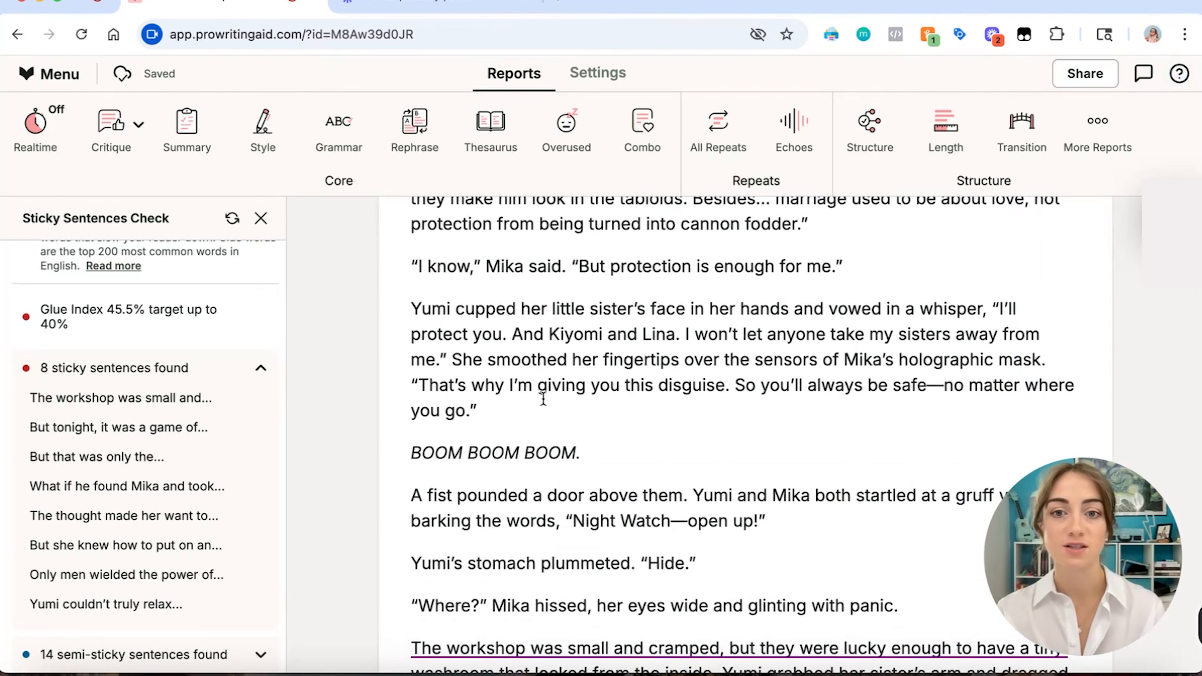
{"action": "scroll", "coordinate": [543, 398], "scroll_direction": "down", "scroll_amount": 12}
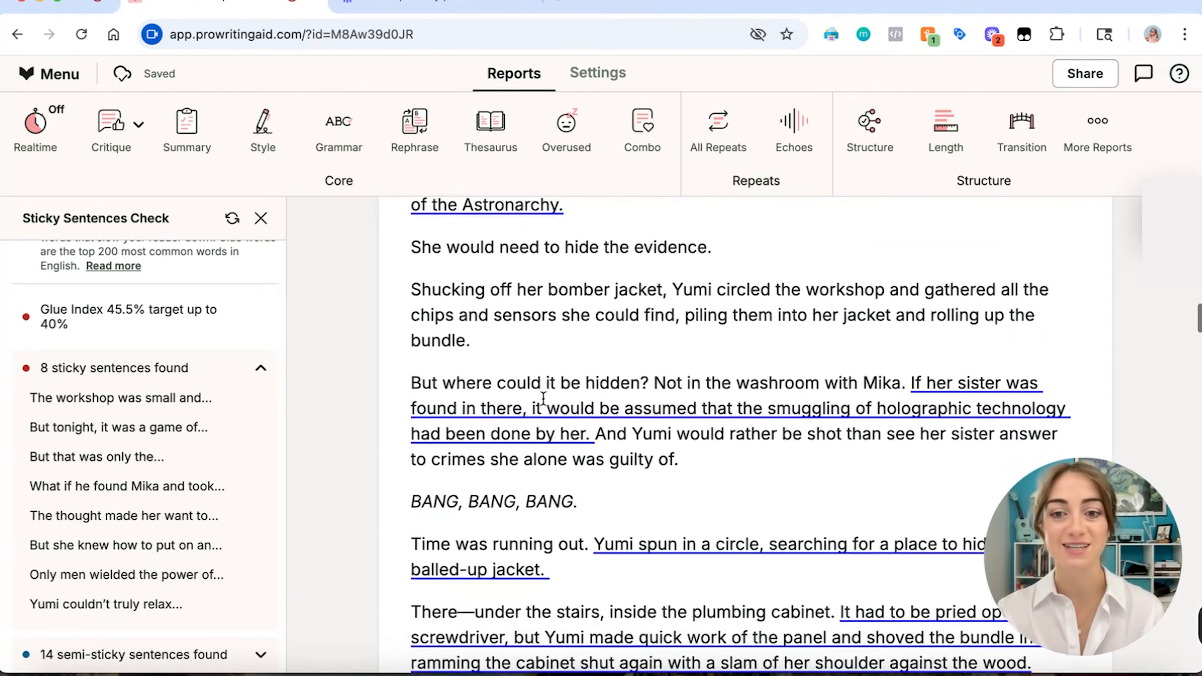
{"action": "scroll", "coordinate": [543, 398], "scroll_direction": "down", "scroll_amount": 5}
{"action": "left_click", "coordinate": [543, 393]}
{"action": "left_click", "coordinate": [509, 333]}
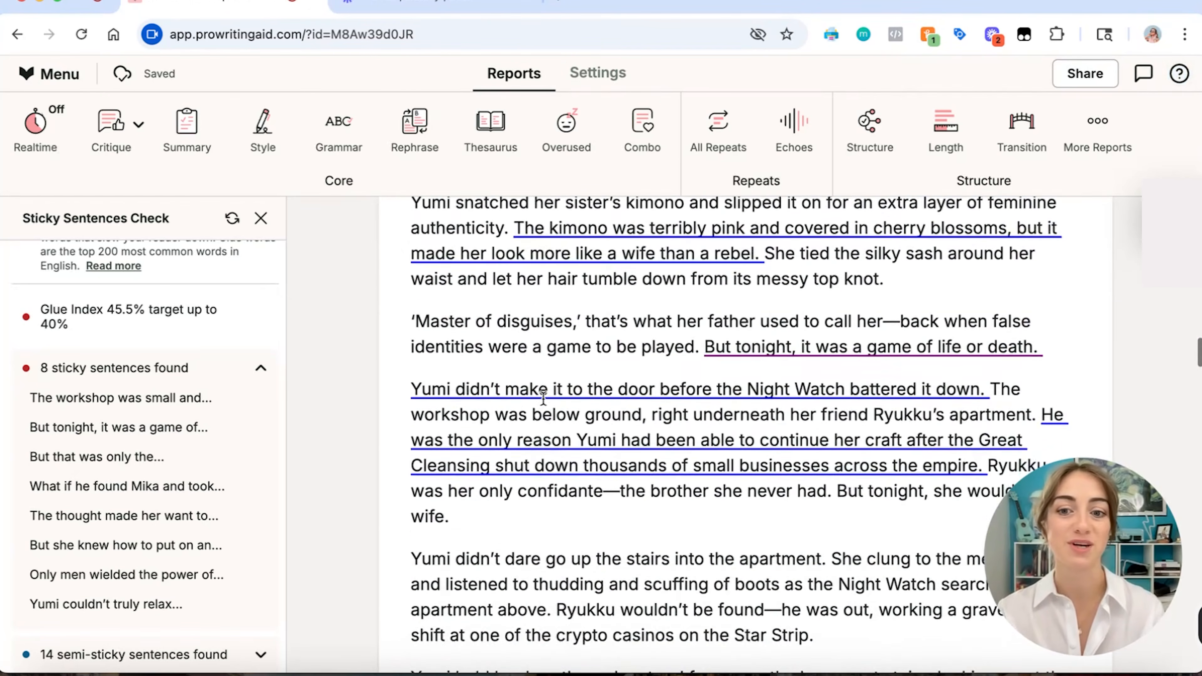
{"action": "left_click", "coordinate": [379, 269]}
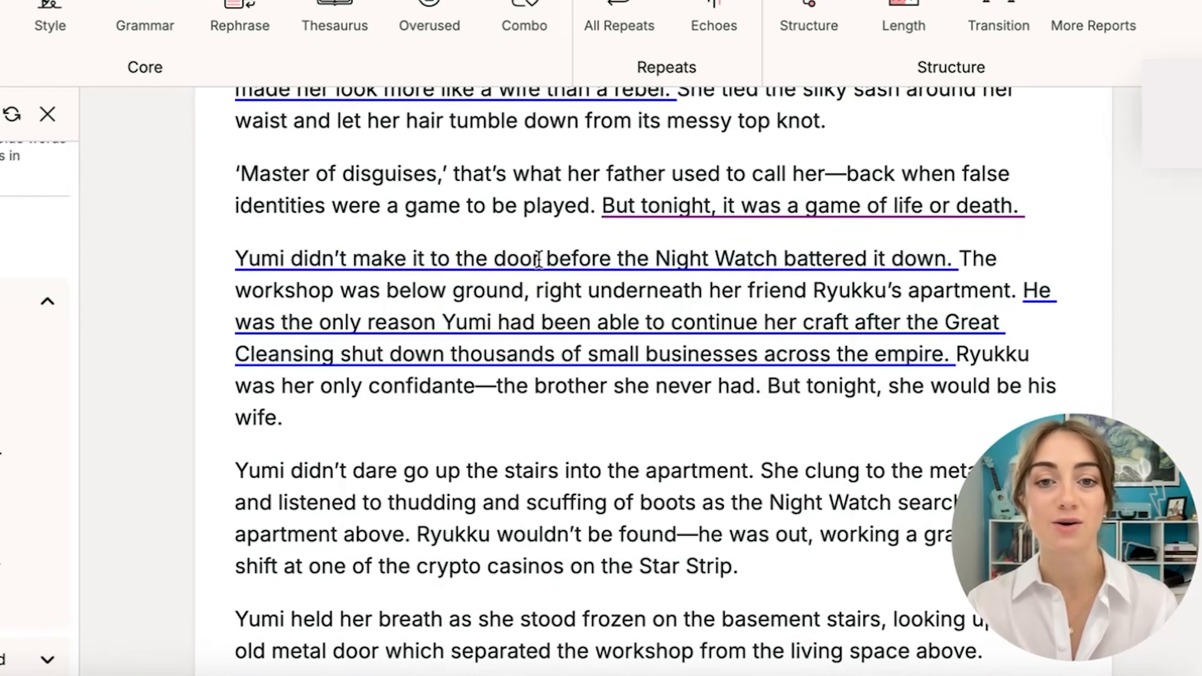
{"action": "mouse_move", "coordinate": [538, 258]}
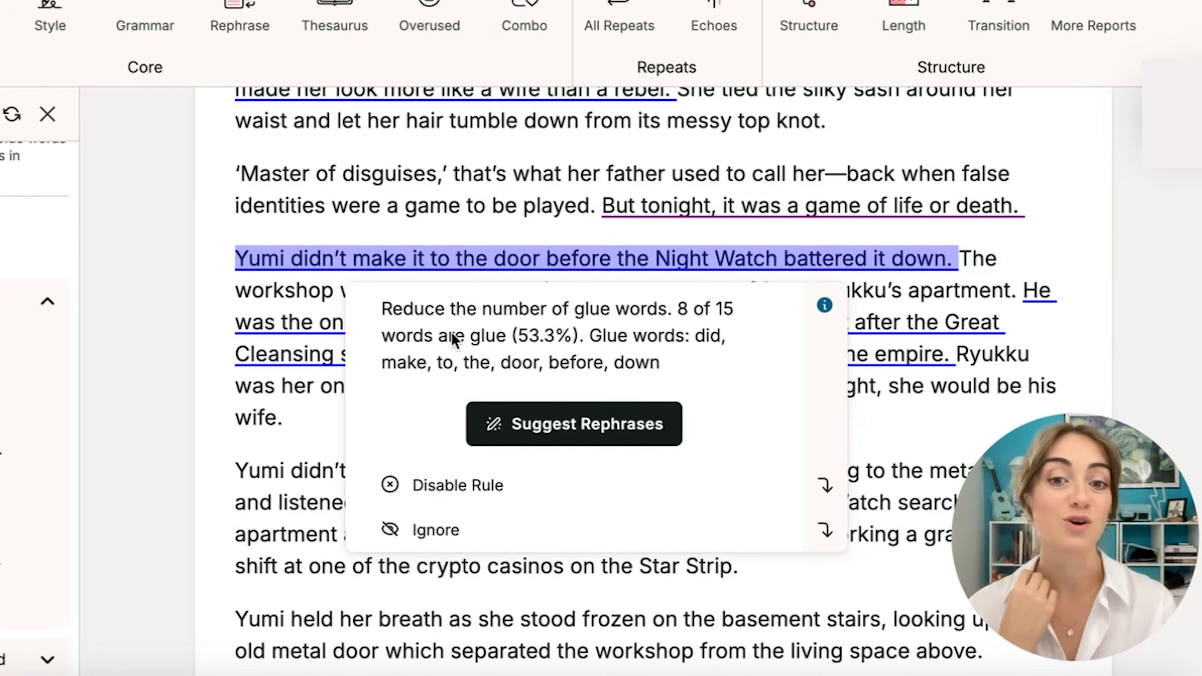
{"action": "left_click", "coordinate": [531, 424]}
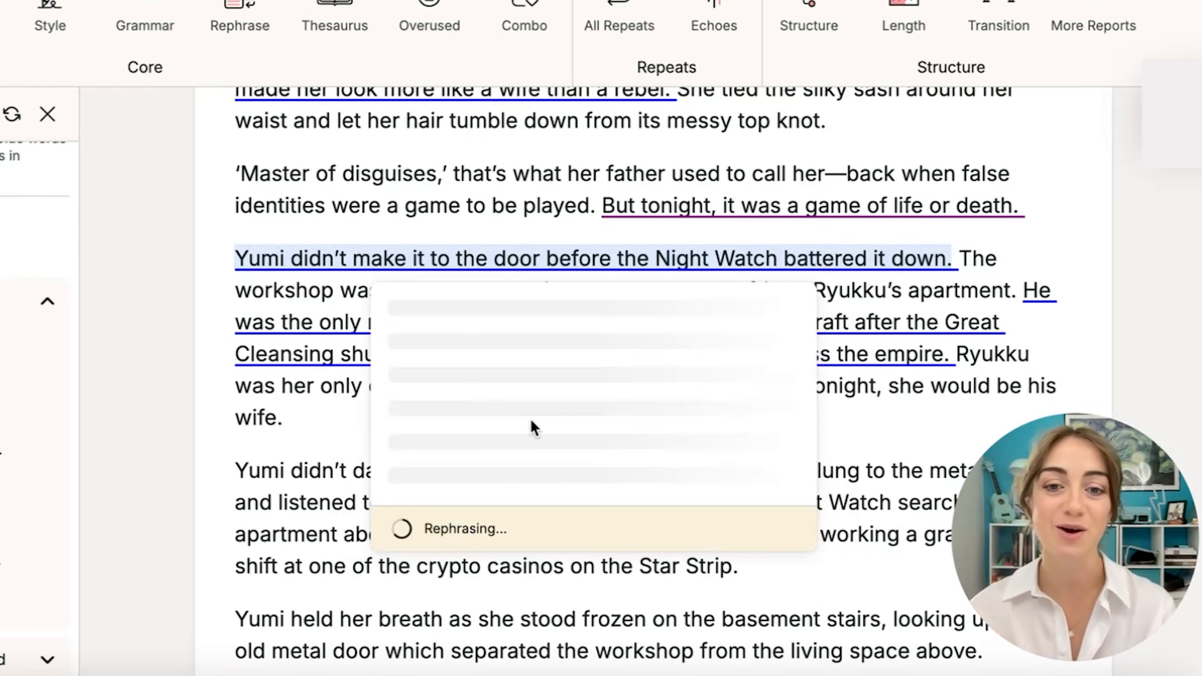
{"action": "mouse_move", "coordinate": [438, 381]}
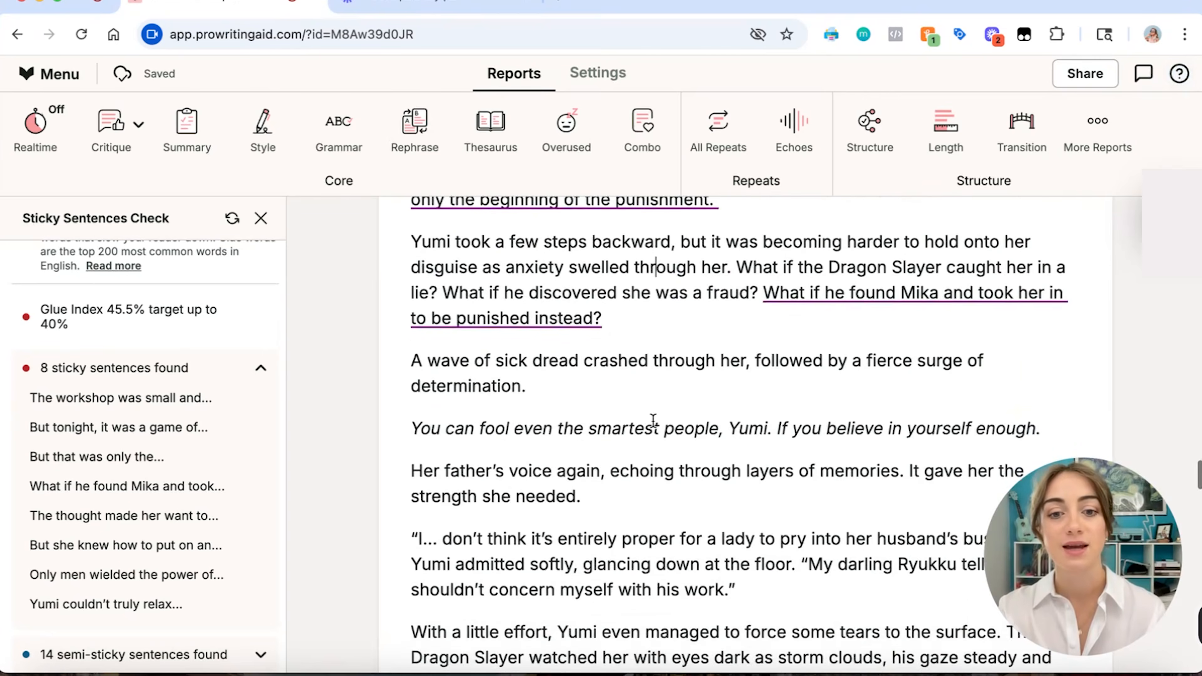
Replace the "Yumi couldn't truly relax until the last footfalls" sentence with the suggested rephrase "Yumi relaxed only when the final footsteps faded.".
{"action": "scroll", "coordinate": [653, 422], "scroll_direction": "down", "scroll_amount": 8}
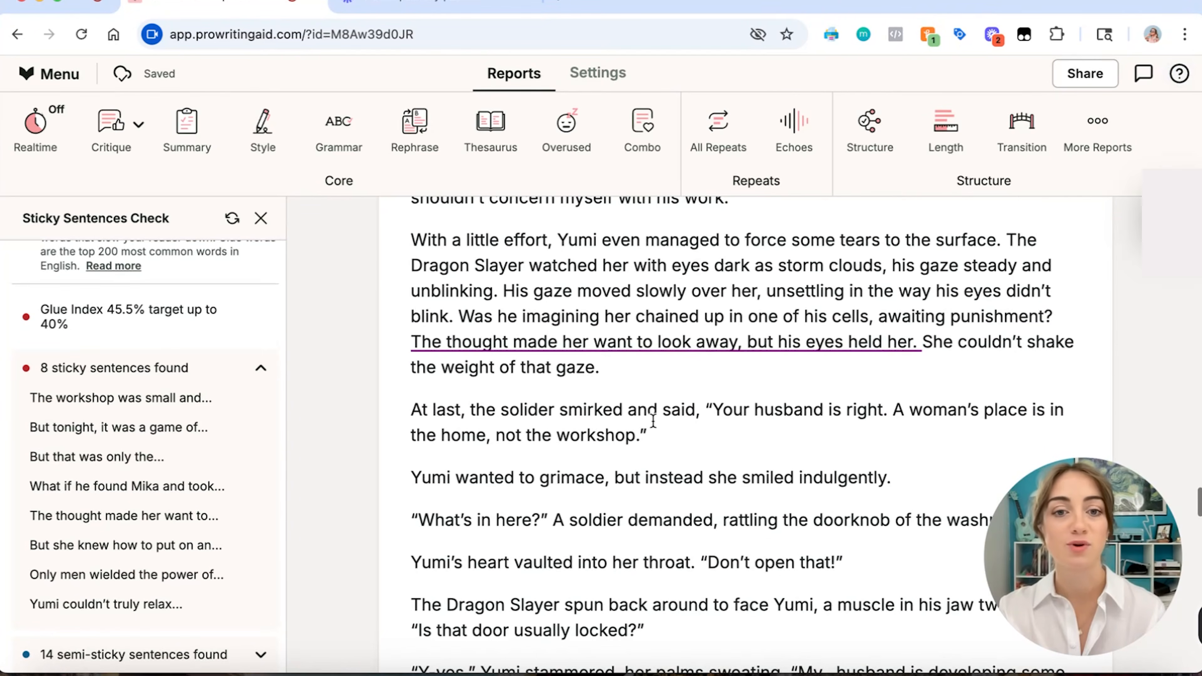
{"action": "scroll", "coordinate": [653, 421], "scroll_direction": "down", "scroll_amount": 3}
{"action": "scroll", "coordinate": [653, 421], "scroll_direction": "up", "scroll_amount": 4}
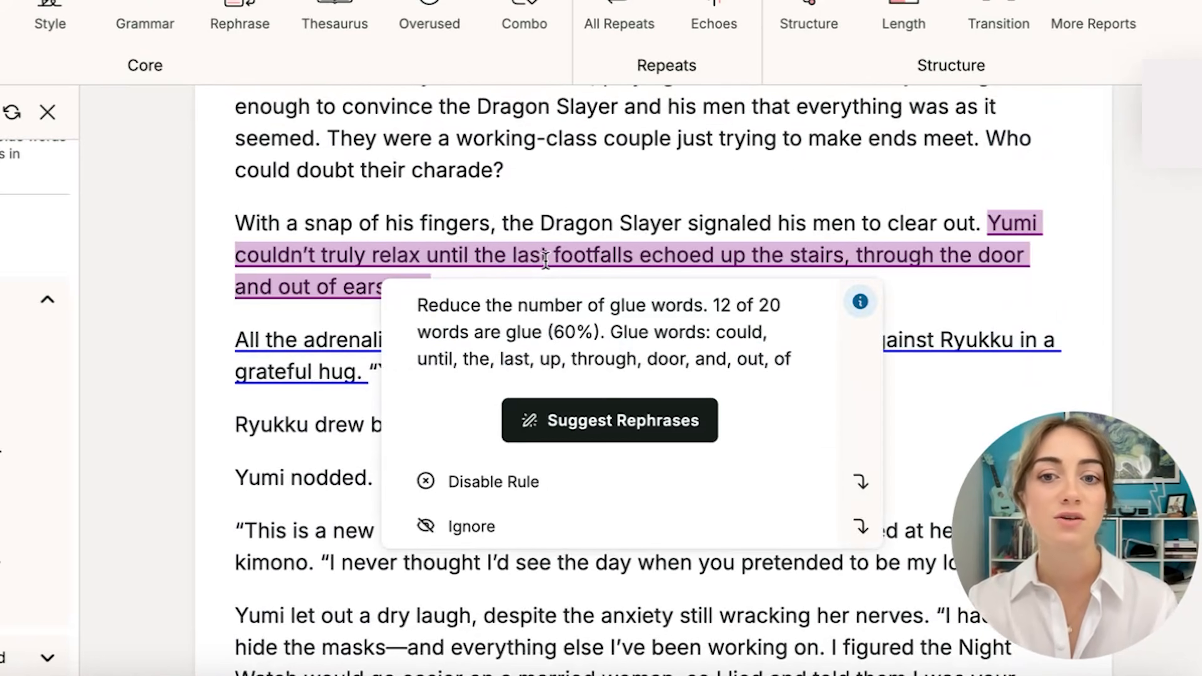
{"action": "scroll", "coordinate": [546, 258], "scroll_direction": "down", "scroll_amount": 1}
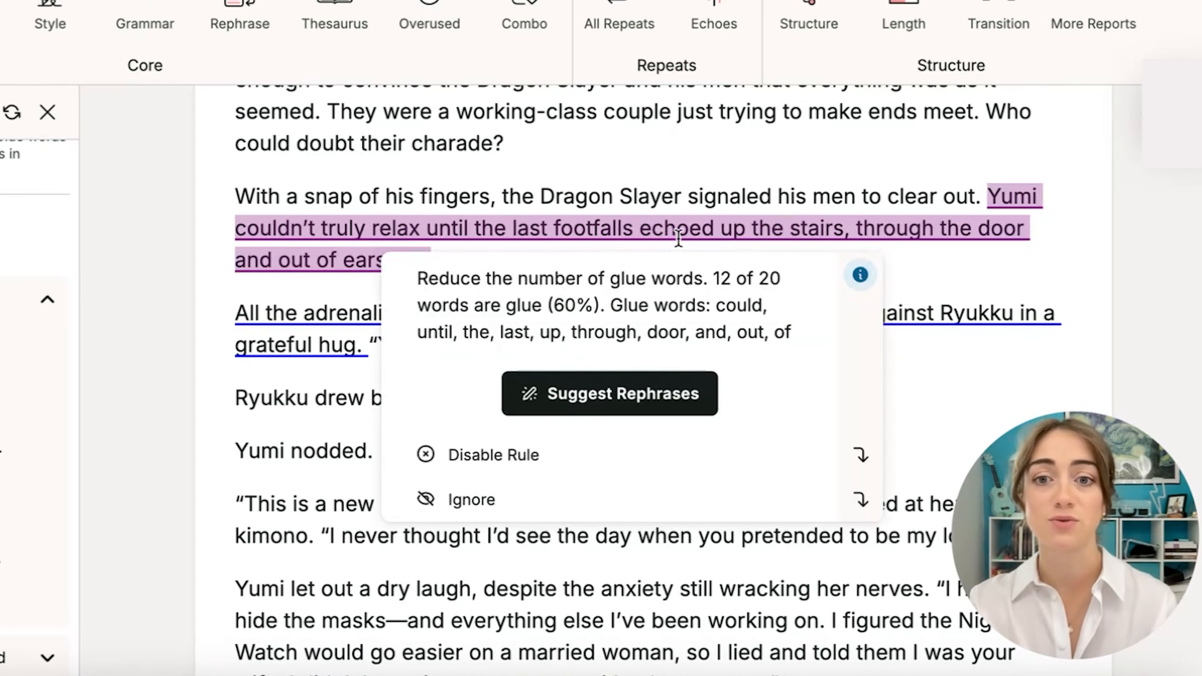
{"action": "scroll", "coordinate": [675, 242], "scroll_direction": "down", "scroll_amount": 2}
{"action": "mouse_move", "coordinate": [405, 203]}
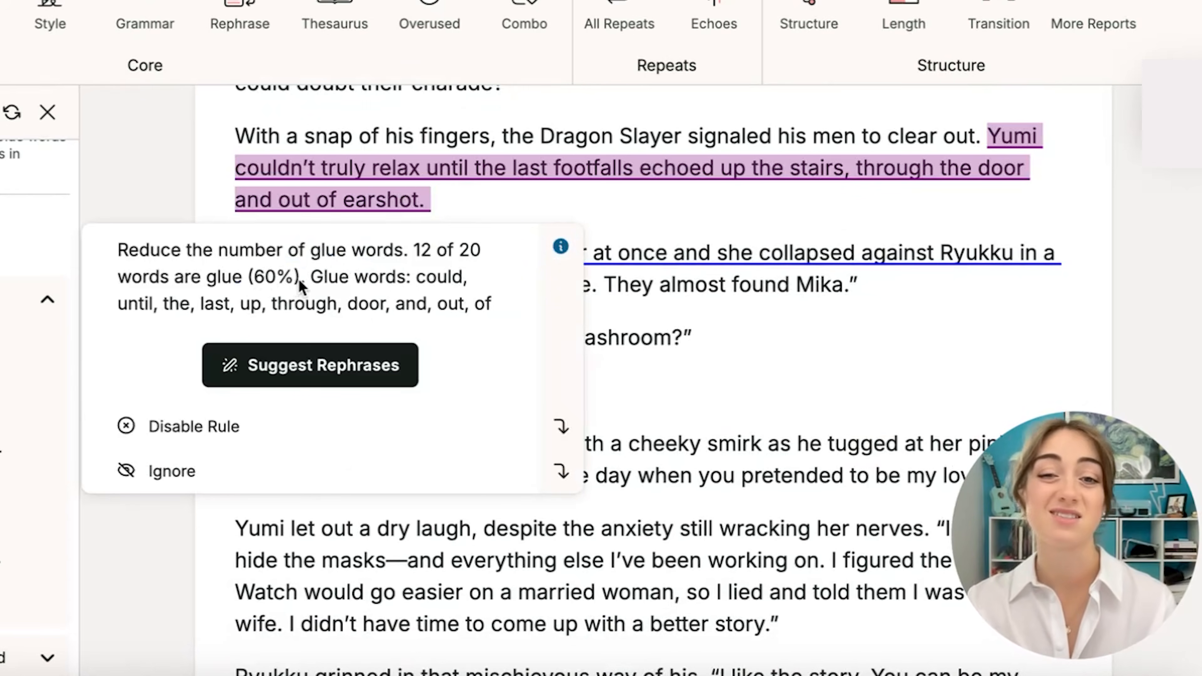
{"action": "left_click", "coordinate": [329, 363]}
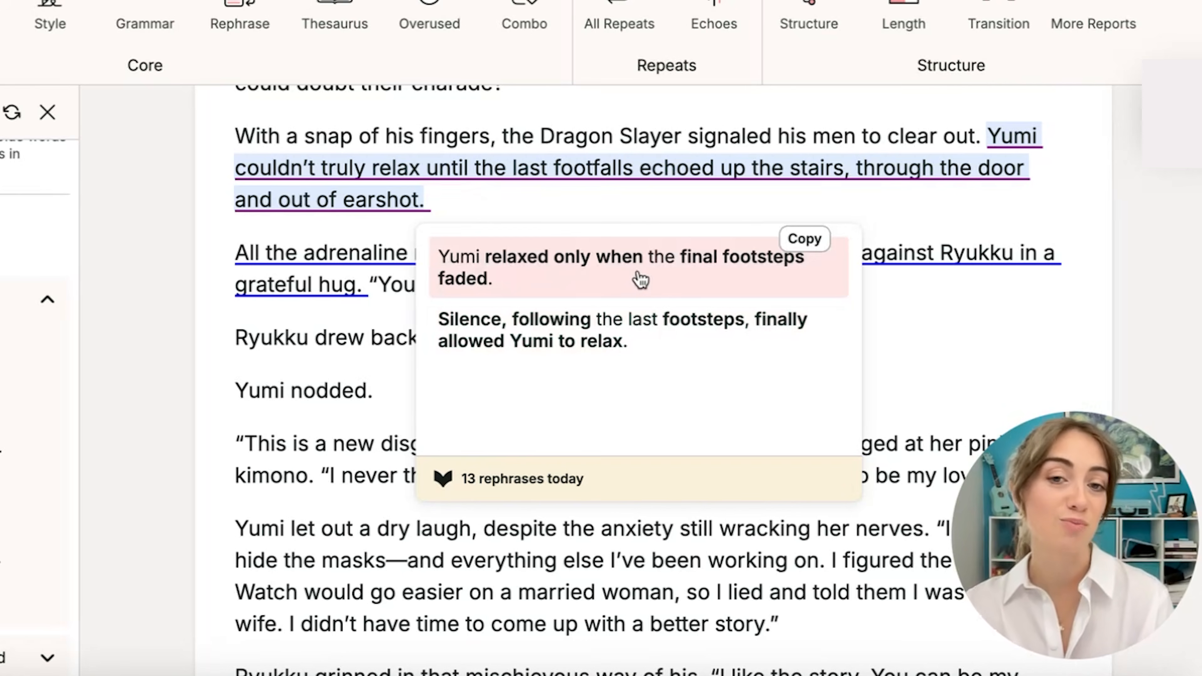
{"action": "left_click", "coordinate": [670, 279]}
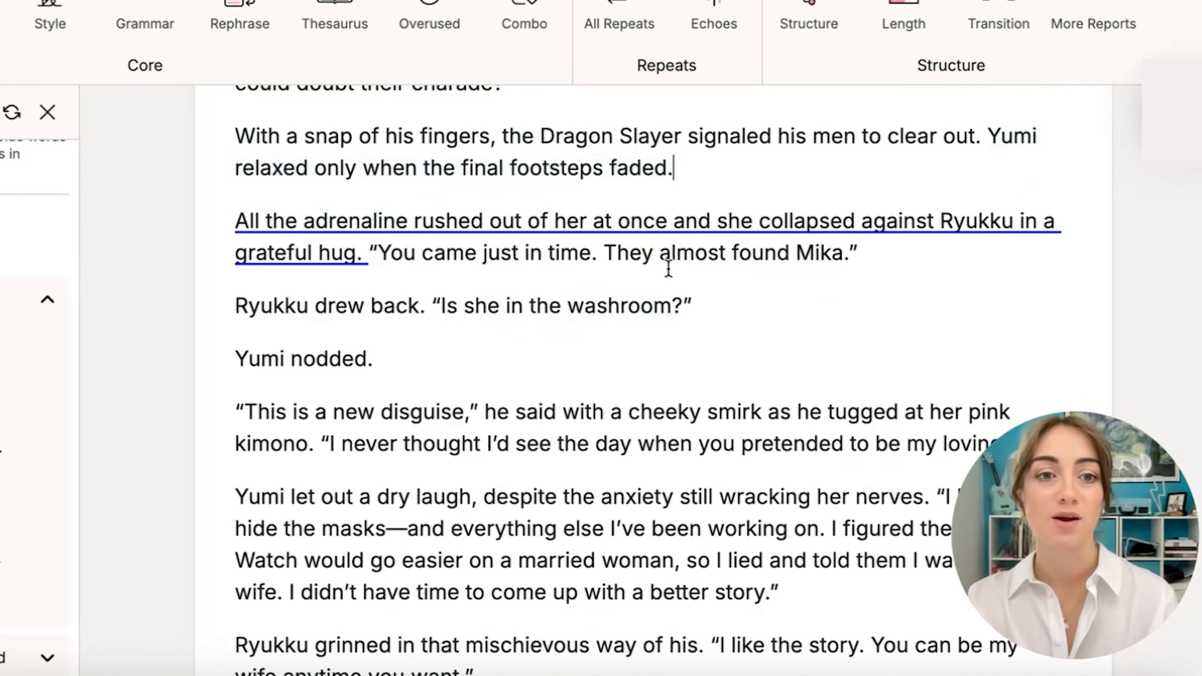
Edit the rephrased sentence to read "Yumi relaxed only when the soldiers' footsteps faded out of earshot.".
{"action": "left_click", "coordinate": [392, 167]}
{"action": "double_click", "coordinate": [476, 166]}
{"action": "type", "text": "soldie"}
{"action": "type", "text": "rs'"}
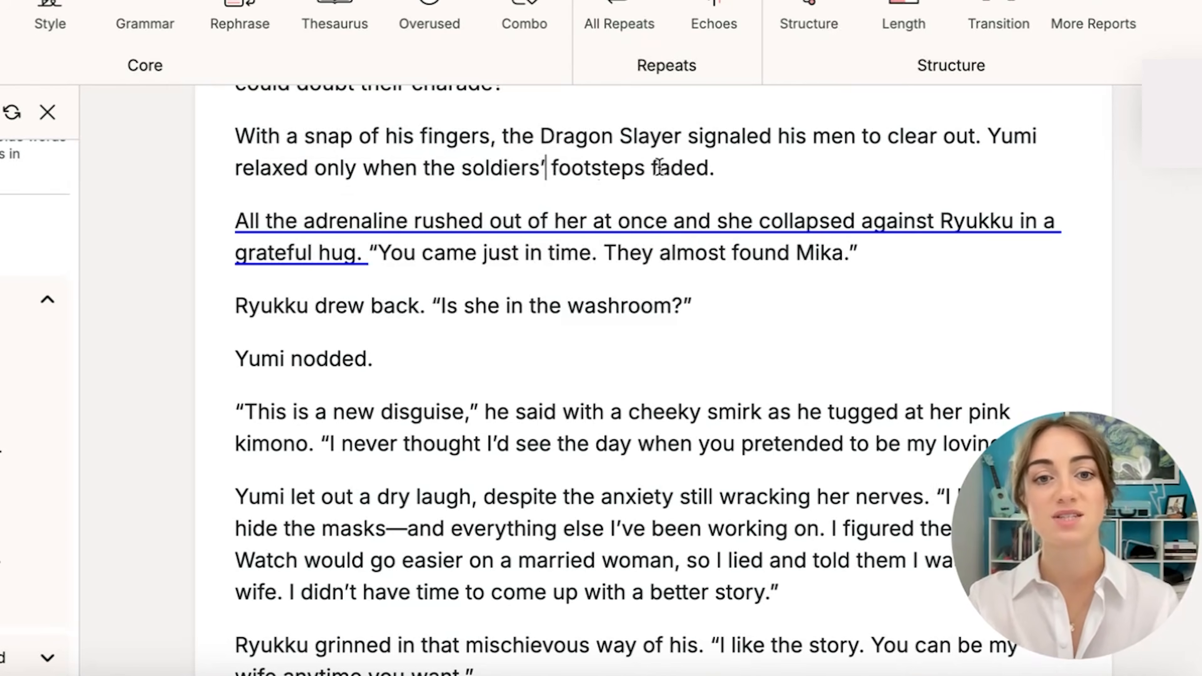
{"action": "left_click", "coordinate": [710, 166]}
{"action": "type", "text": "out of earshot"}
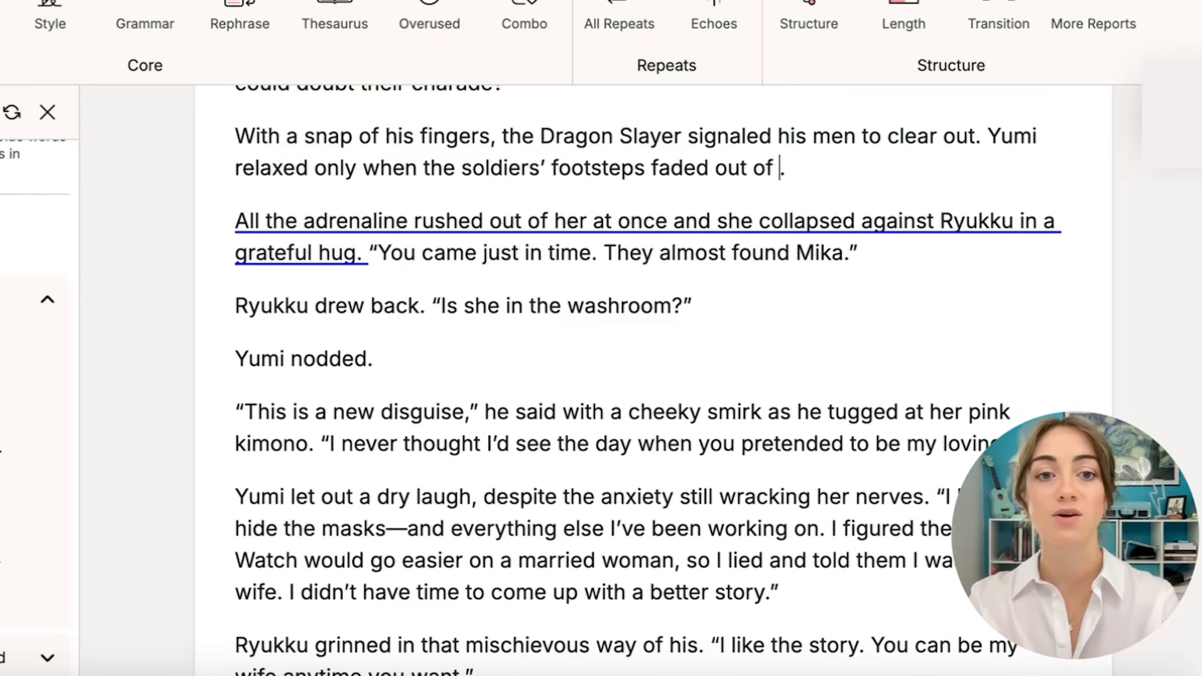
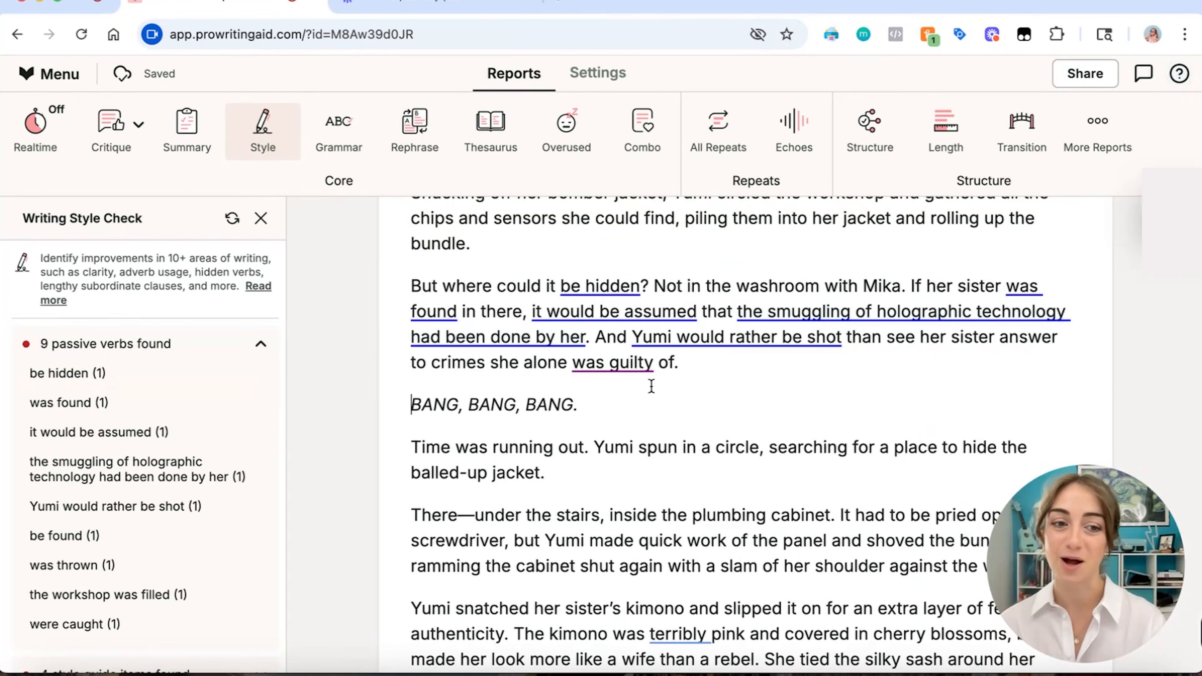
Rewrite the passive question "But where could it be hidden?" to read "But where to hide it?".
{"action": "left_click_drag", "start_coordinate": [692, 364], "coordinate": [409, 284]}
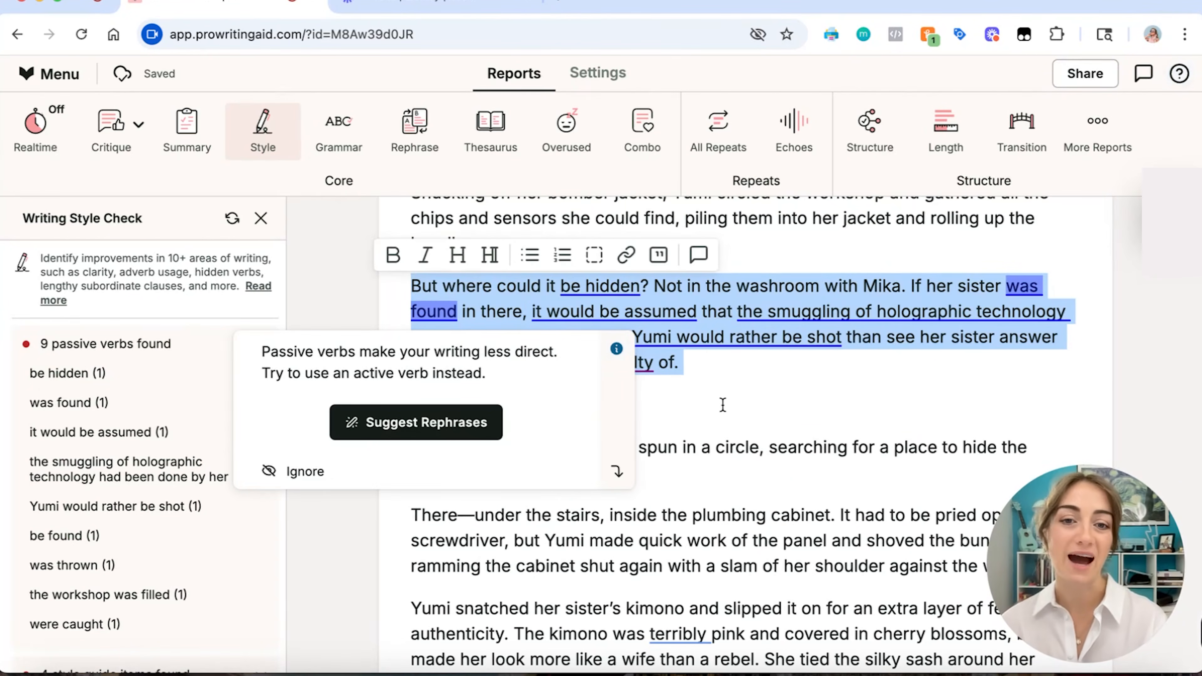
{"action": "left_click", "coordinate": [738, 398]}
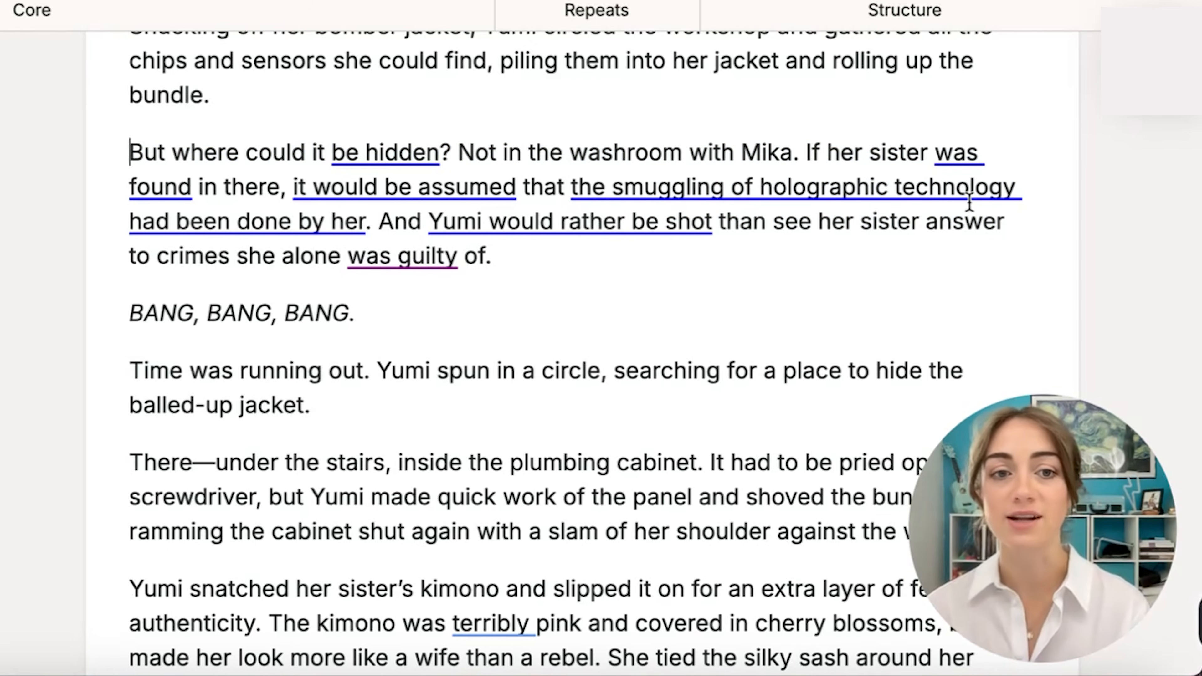
{"action": "left_click", "coordinate": [240, 289]}
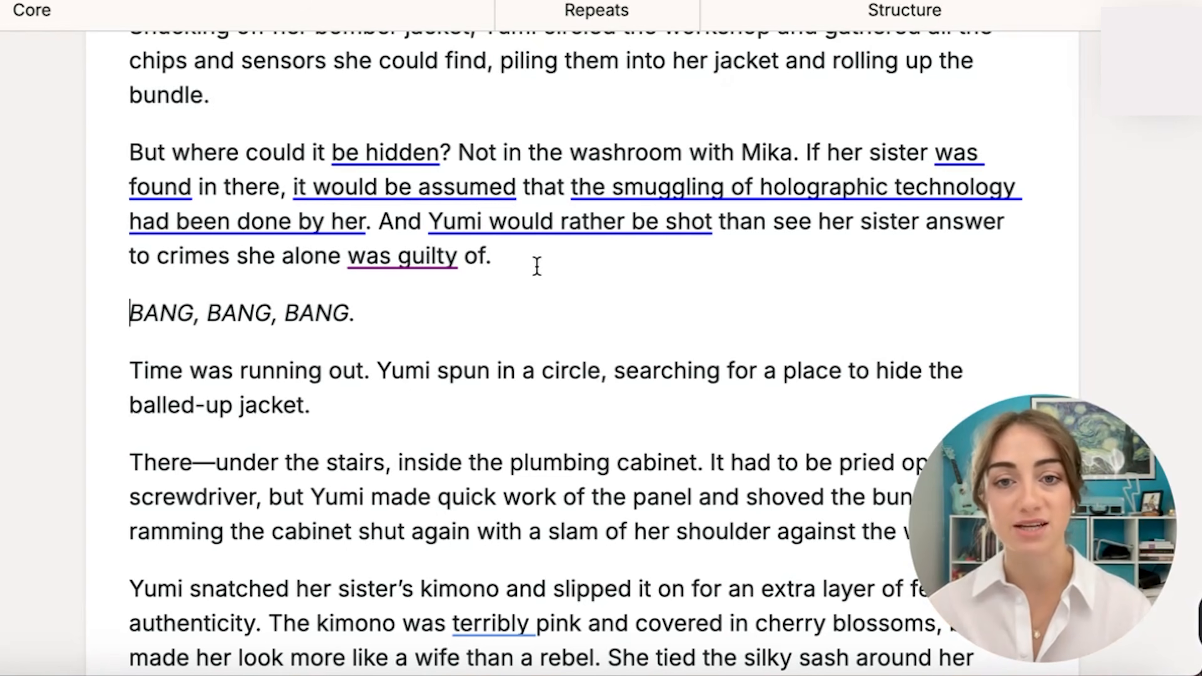
{"action": "left_click", "coordinate": [398, 152]}
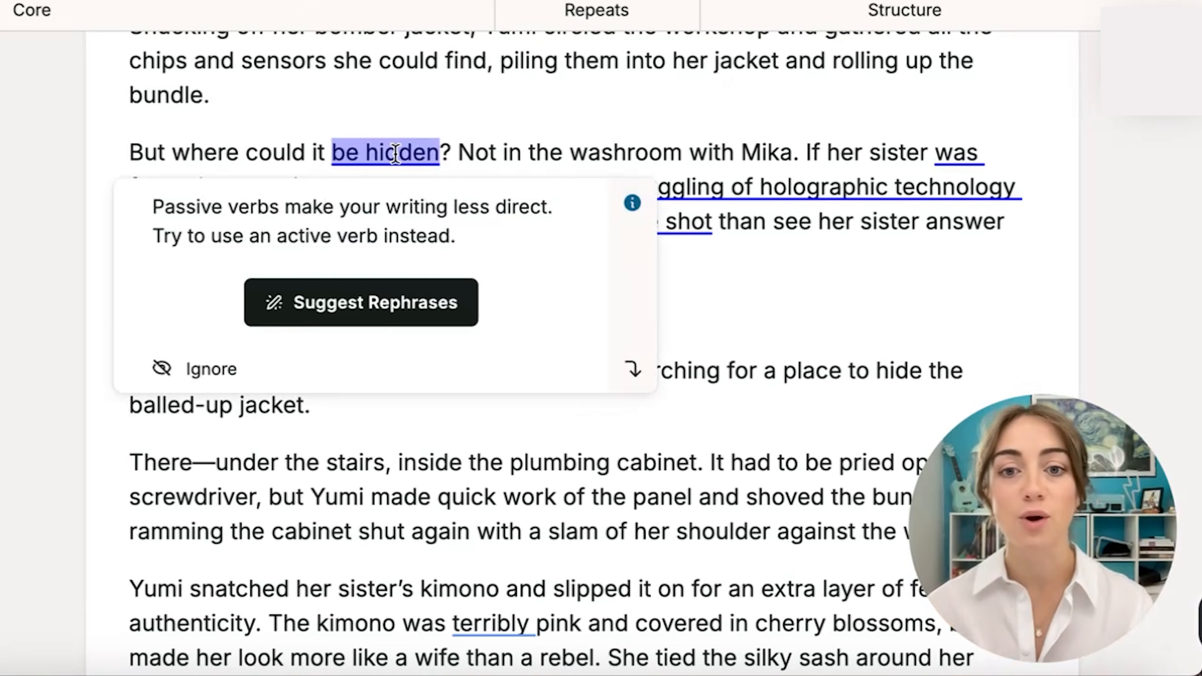
{"action": "left_click", "coordinate": [347, 301]}
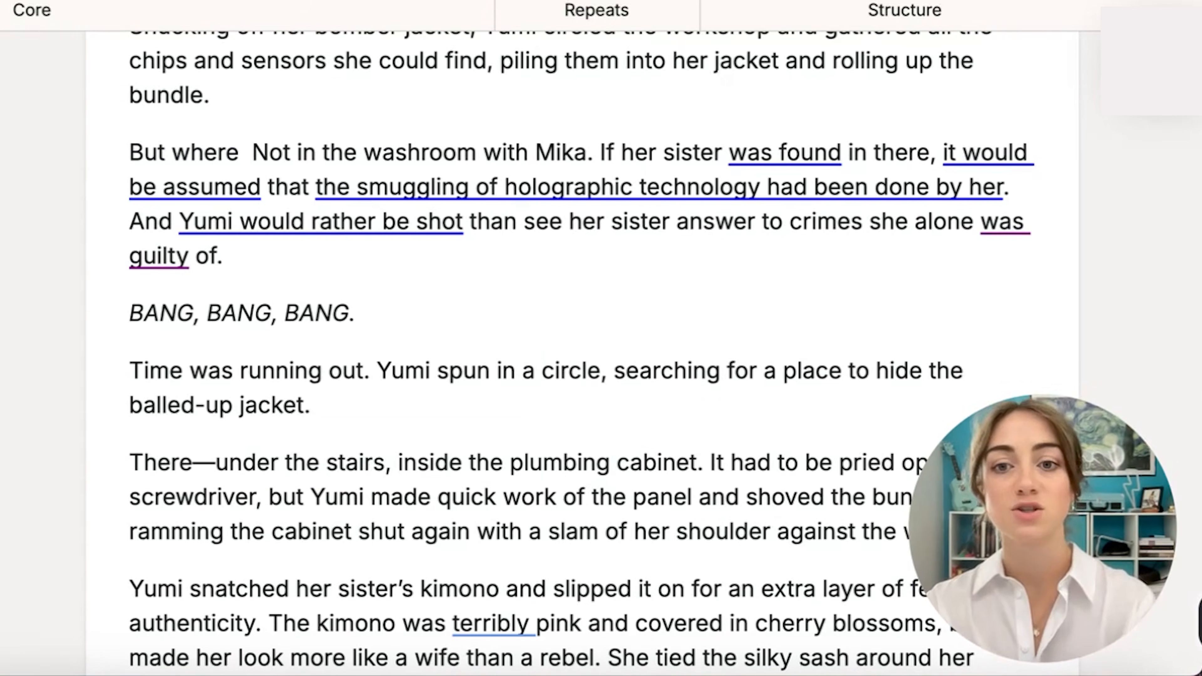
{"action": "key", "text": "BackSpace"}
{"action": "key", "text": "BackSpace"}
{"action": "key", "text": "BackSpace"}
{"action": "key", "text": "BackSpace"}
{"action": "key", "text": "BackSpace"}
{"action": "key", "text": "BackSpace"}
{"action": "key", "text": "BackSpace"}
{"action": "type", "text": "where"}
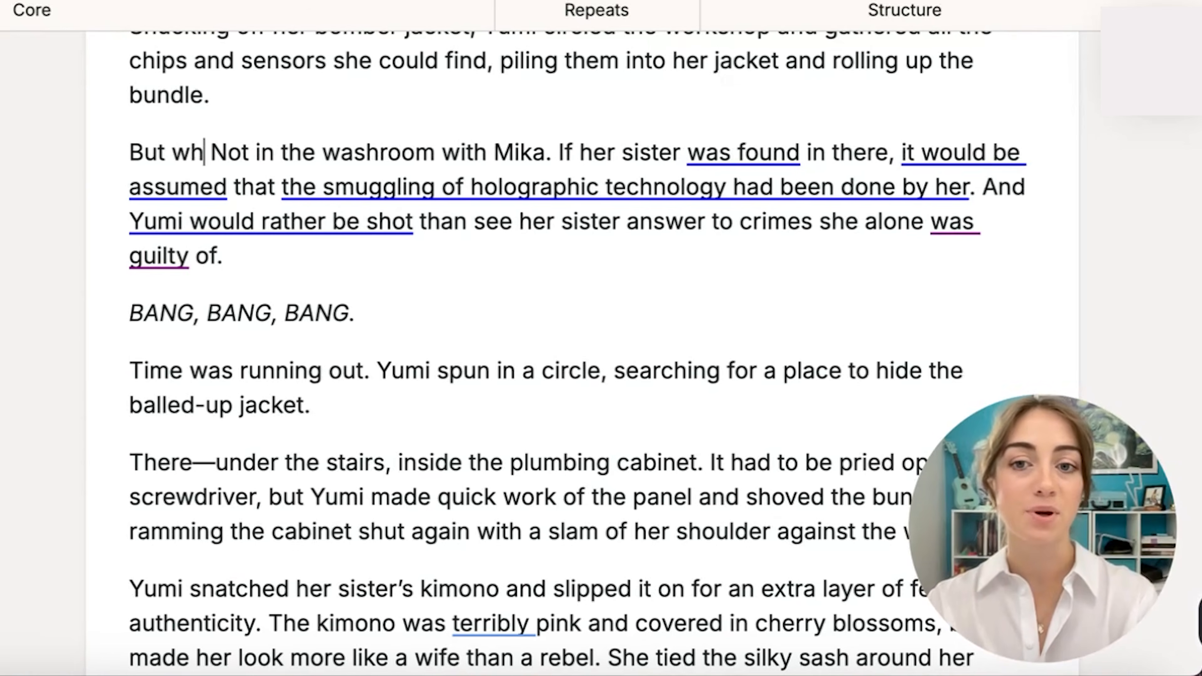
{"action": "type", "text": " to hide it?"}
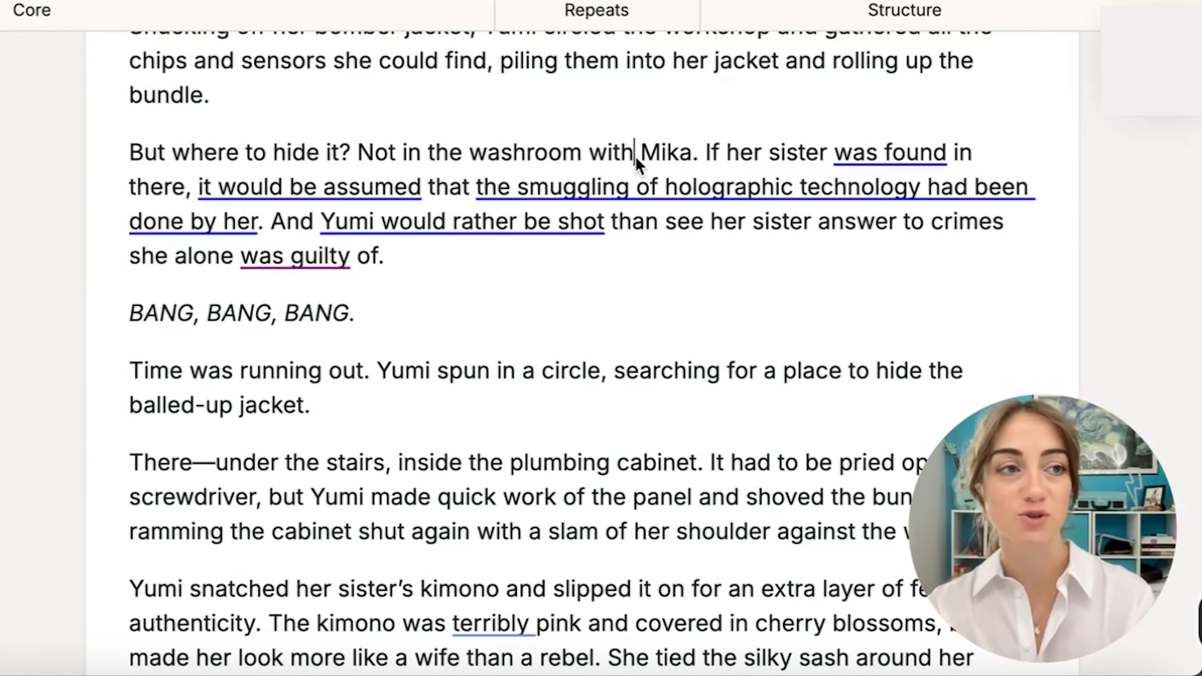
Rewrite the opening of the sentence after the washroom line to the active "If they found her sister in there,".
{"action": "left_click_drag", "start_coordinate": [706, 153], "coordinate": [204, 181]}
{"action": "left_click", "coordinate": [450, 185]}
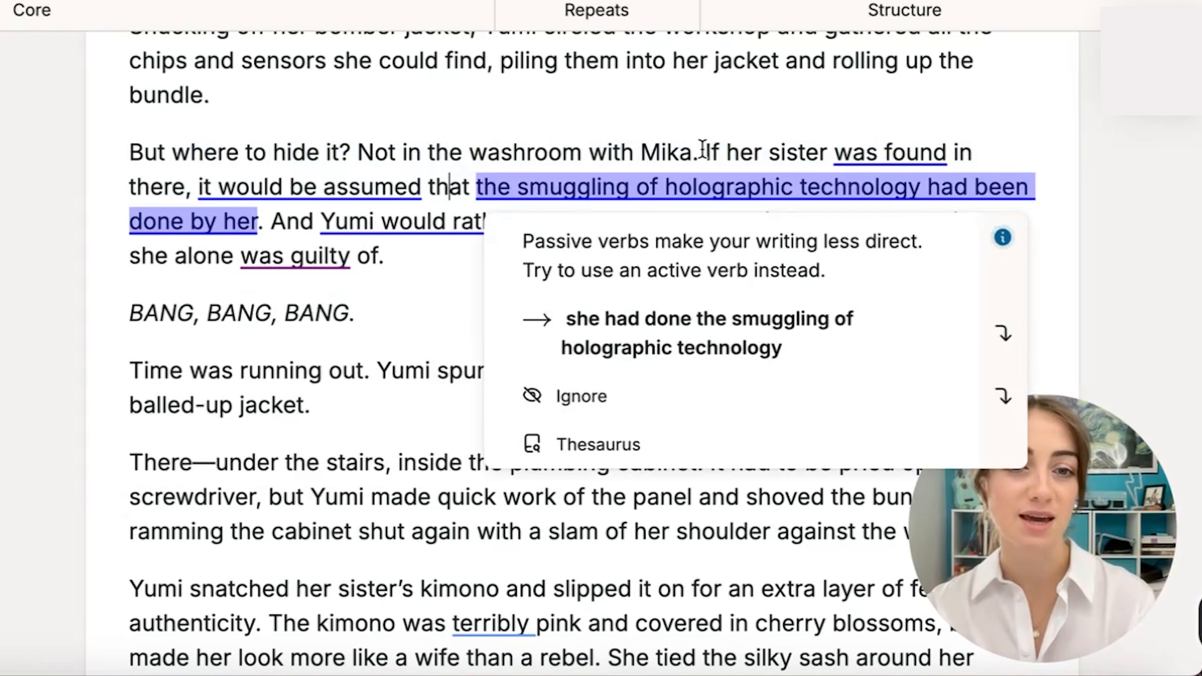
{"action": "left_click", "coordinate": [728, 153]}
{"action": "type", "text": "they found"}
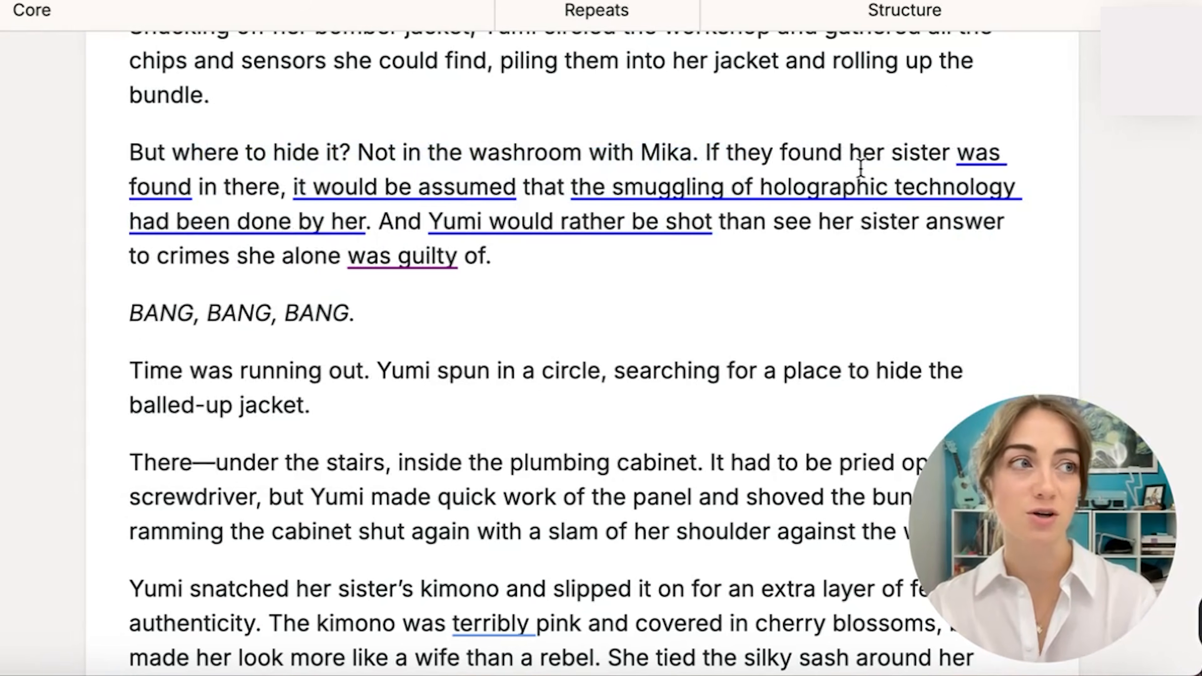
{"action": "left_click_drag", "start_coordinate": [198, 187], "coordinate": [950, 152]}
{"action": "key", "text": "BackSpace"}
Reword the smuggling clause as "it would look like she was the one smuggling holographic technology" and remove "alone" from the next sentence.
{"action": "left_click_drag", "start_coordinate": [665, 187], "coordinate": [218, 187]}
{"action": "type", "text": "would look like she was the one smuggling"}
{"action": "left_click_drag", "start_coordinate": [939, 185], "coordinate": [724, 255]}
{"action": "type", "text": ". And Yumi would rather be shot than see her sister answer to crimes she was guilty of."}
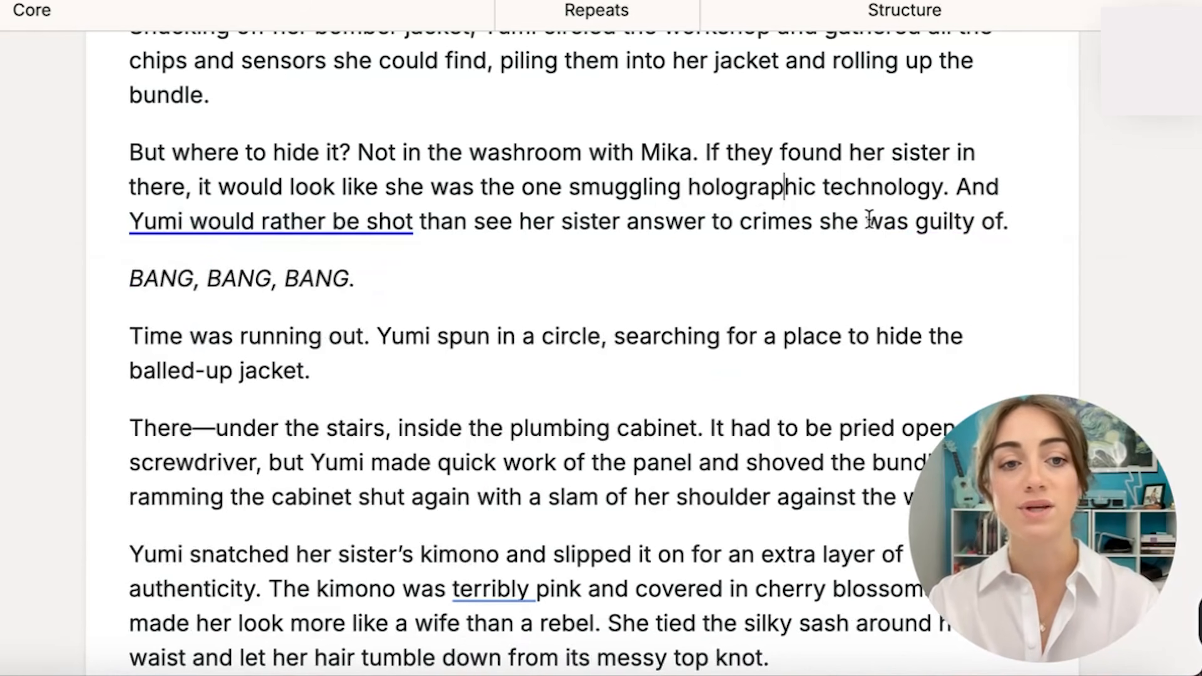
Replace the "Yumi would rather be shot" sentence with the suggested rephrase "Yumi would rather die than let her sister take the blame for crimes she didn't commit.".
{"action": "left_click", "coordinate": [250, 229]}
{"action": "left_click", "coordinate": [253, 429]}
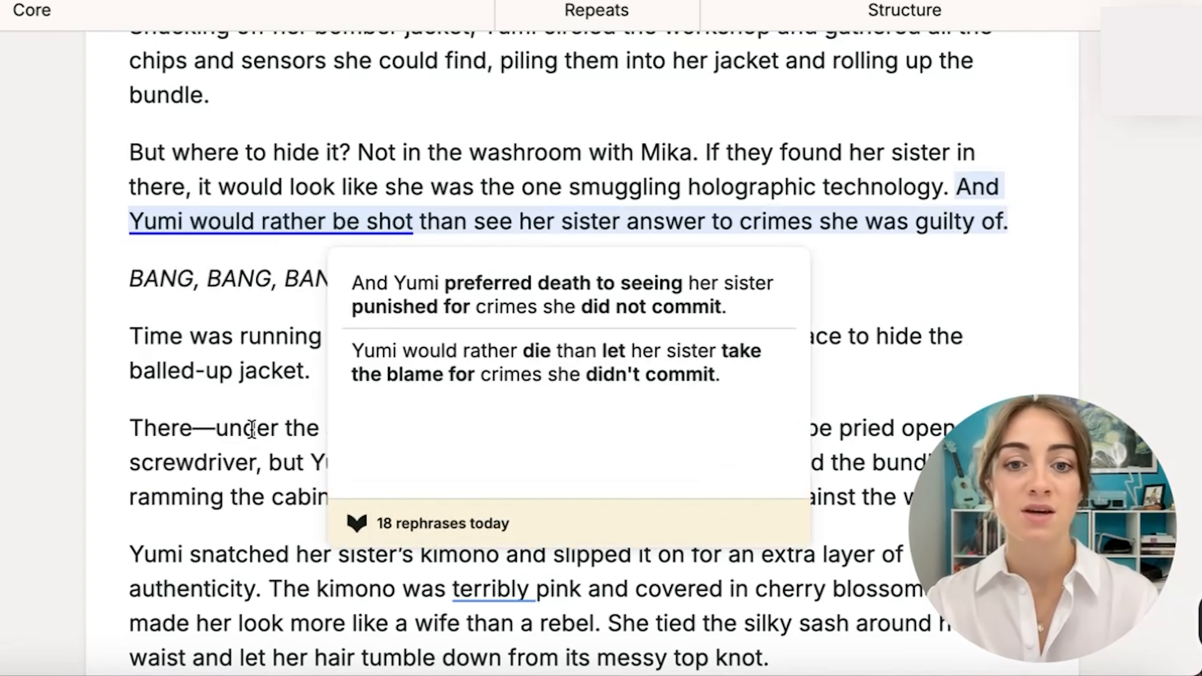
{"action": "mouse_move", "coordinate": [523, 311]}
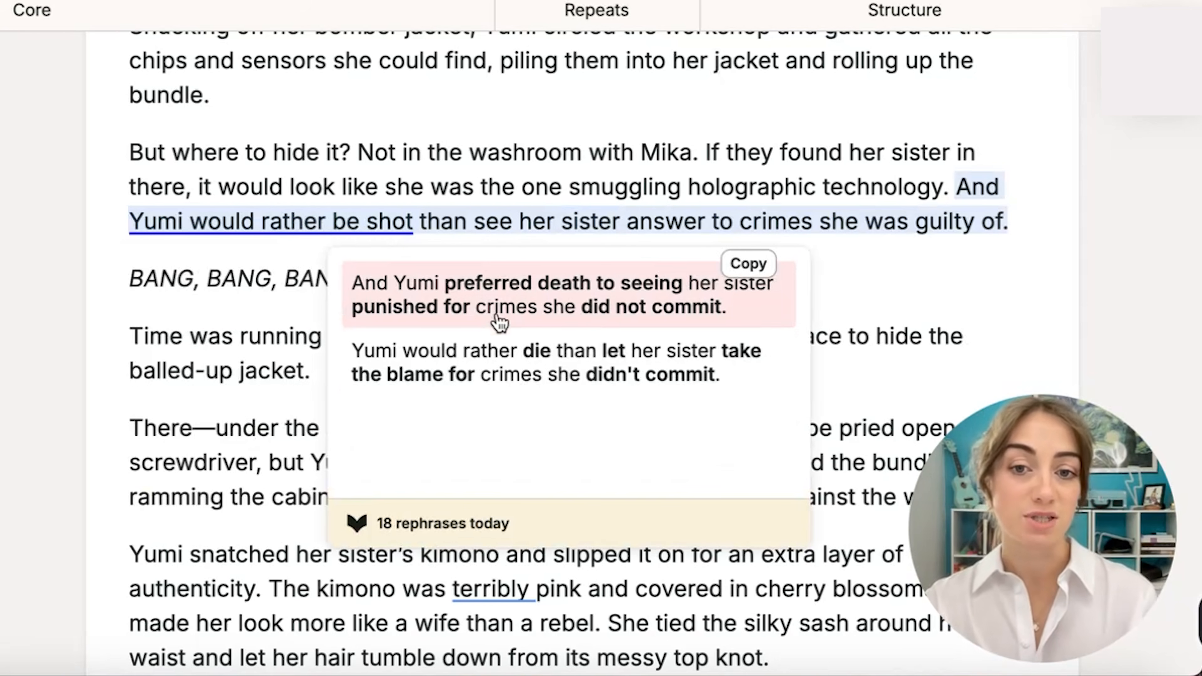
{"action": "mouse_move", "coordinate": [433, 362]}
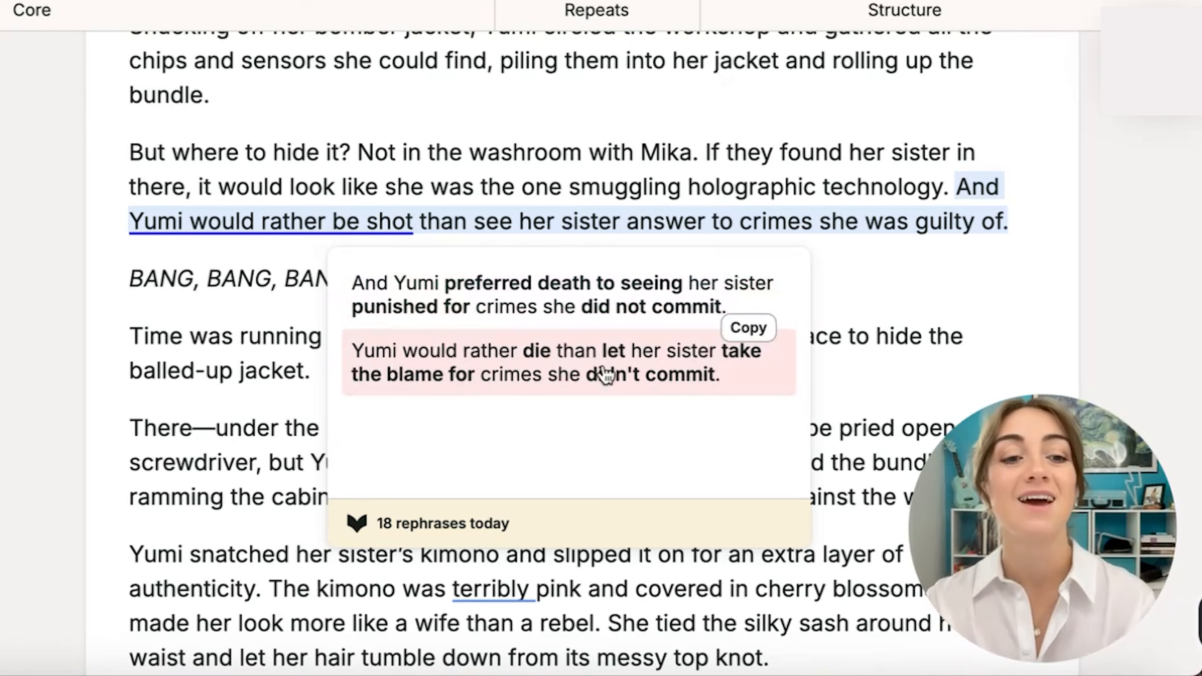
{"action": "left_click", "coordinate": [545, 371]}
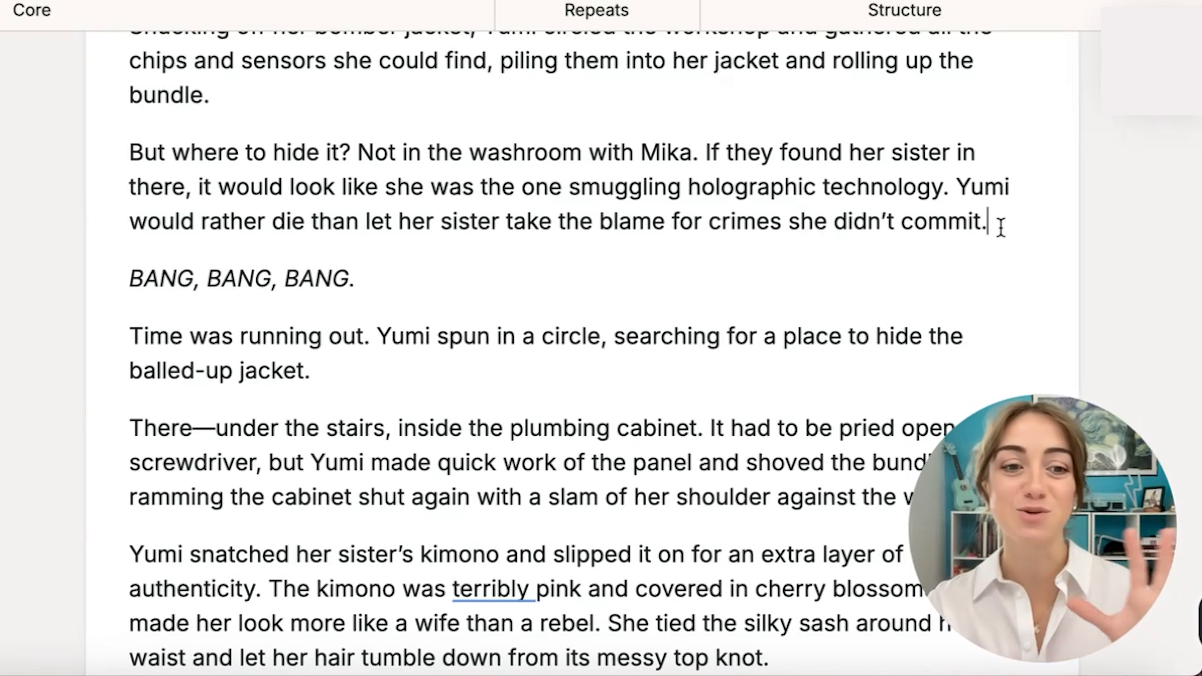
{"action": "left_click_drag", "start_coordinate": [1006, 218], "coordinate": [107, 153]}
{"action": "left_click", "coordinate": [464, 258]}
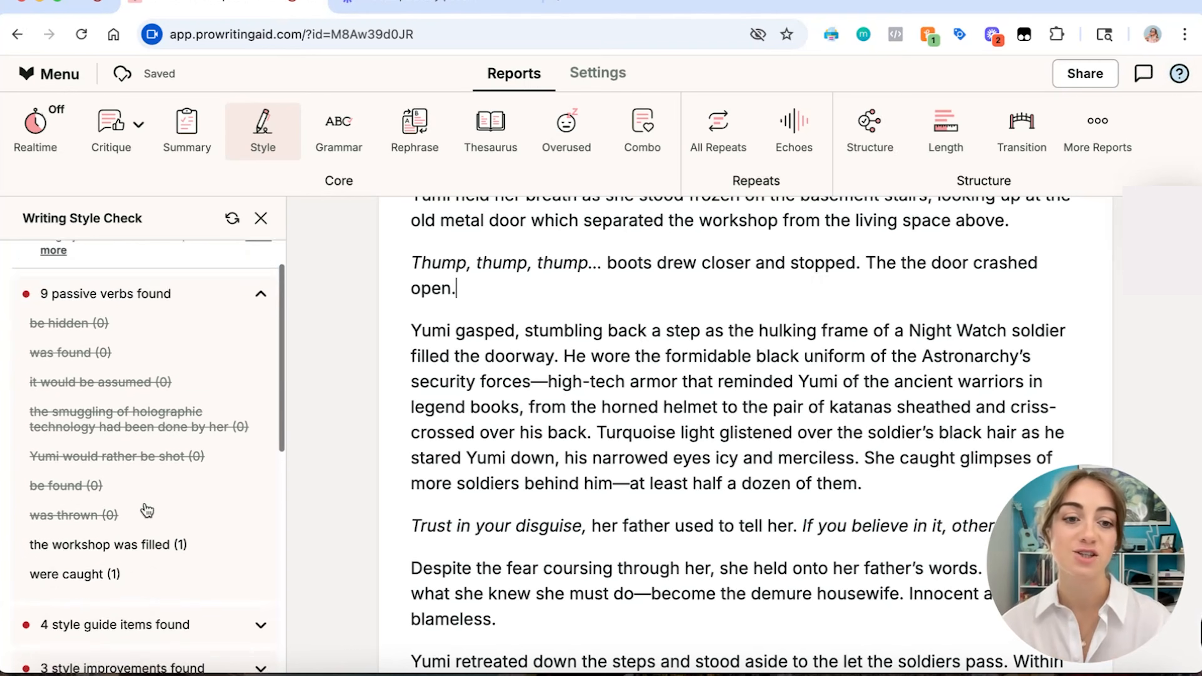
Go to the flagged passive verb "the workshop was filled" and get rephrase suggestions for its sentence.
{"action": "mouse_move", "coordinate": [147, 508]}
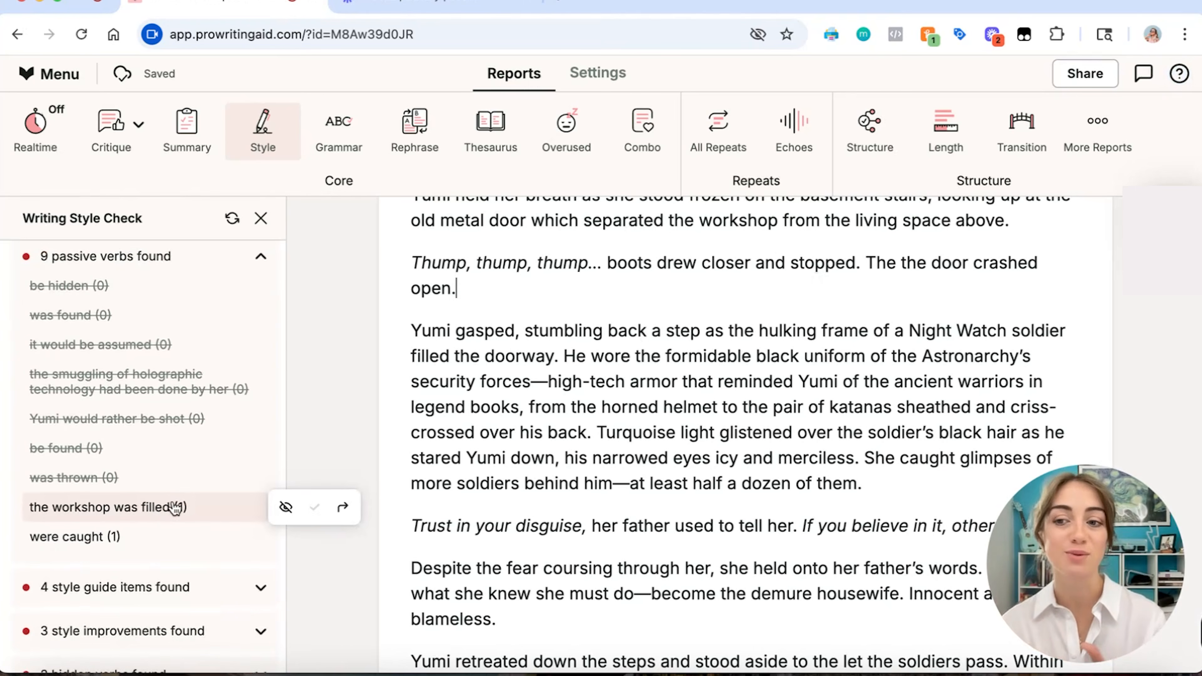
{"action": "left_click", "coordinate": [342, 507]}
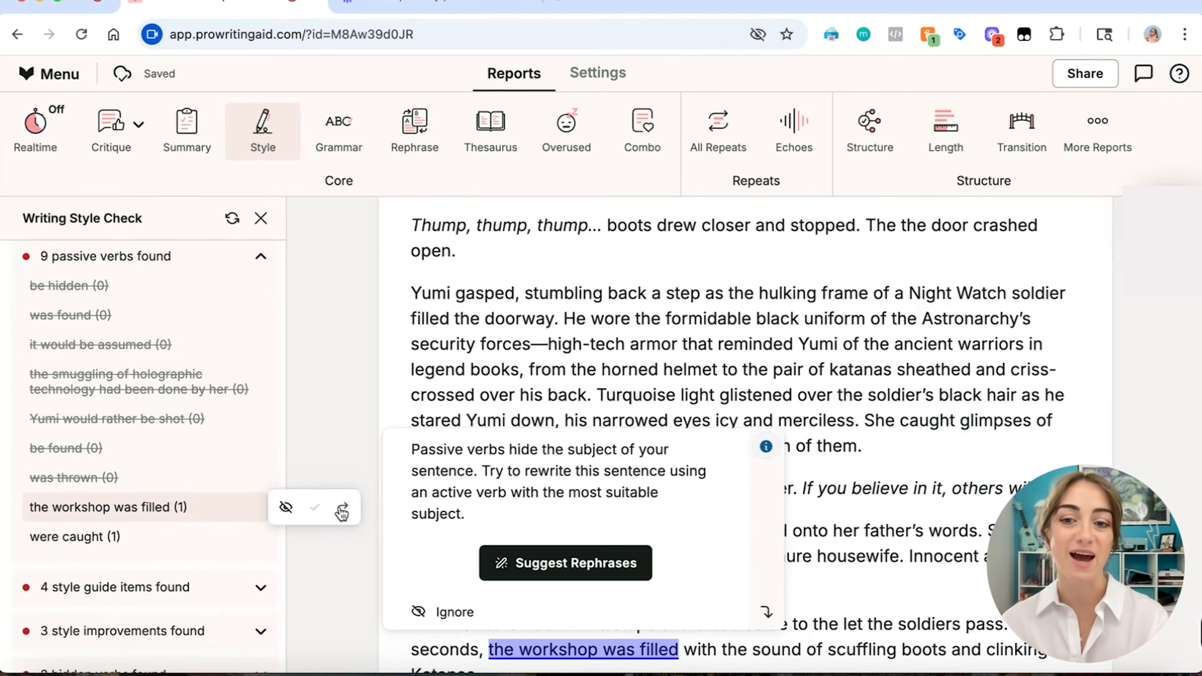
{"action": "scroll", "coordinate": [568, 388], "scroll_direction": "down", "scroll_amount": 5}
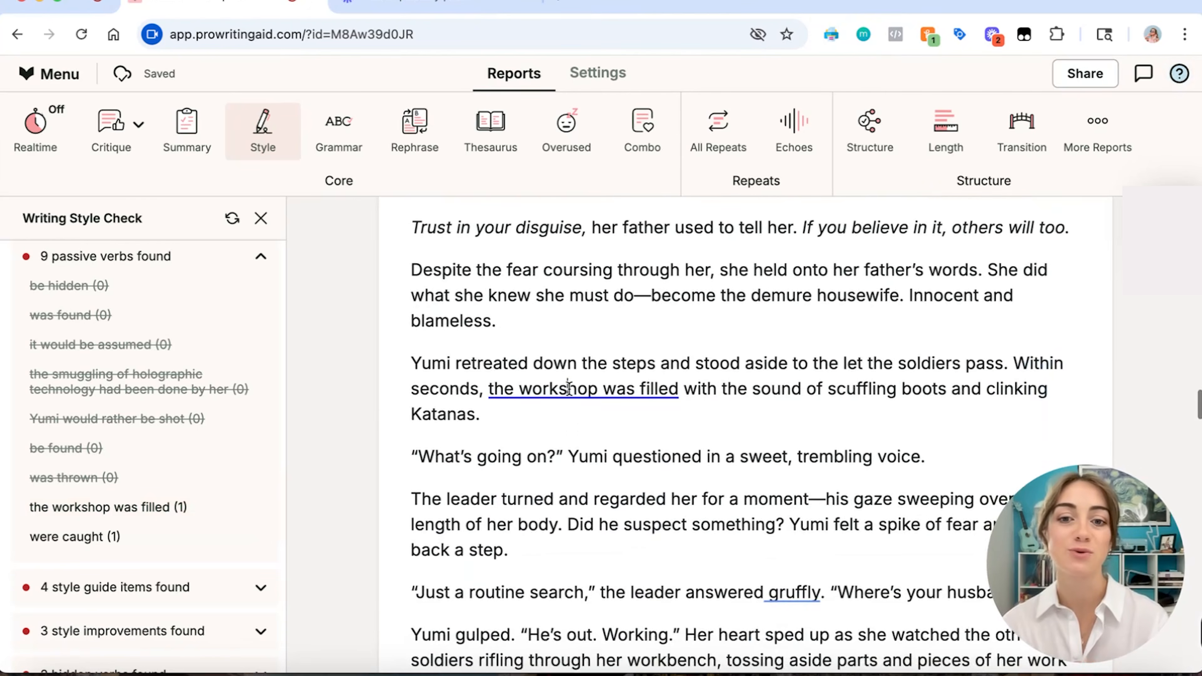
{"action": "left_click", "coordinate": [568, 388]}
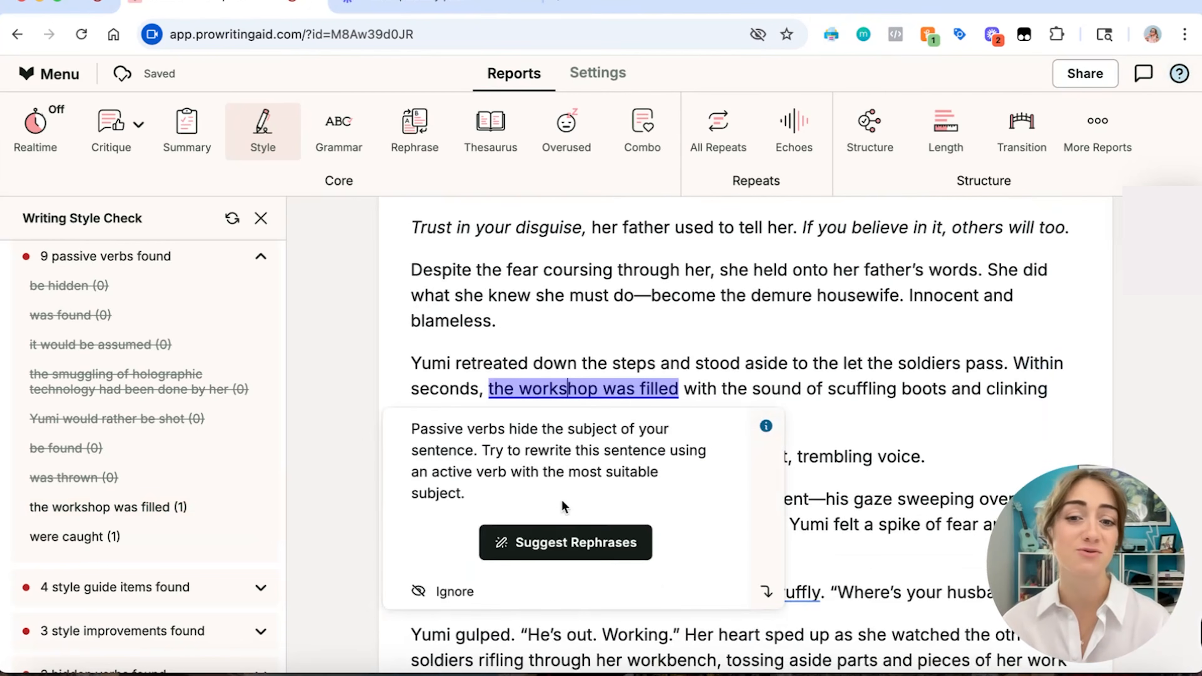
{"action": "left_click", "coordinate": [547, 555]}
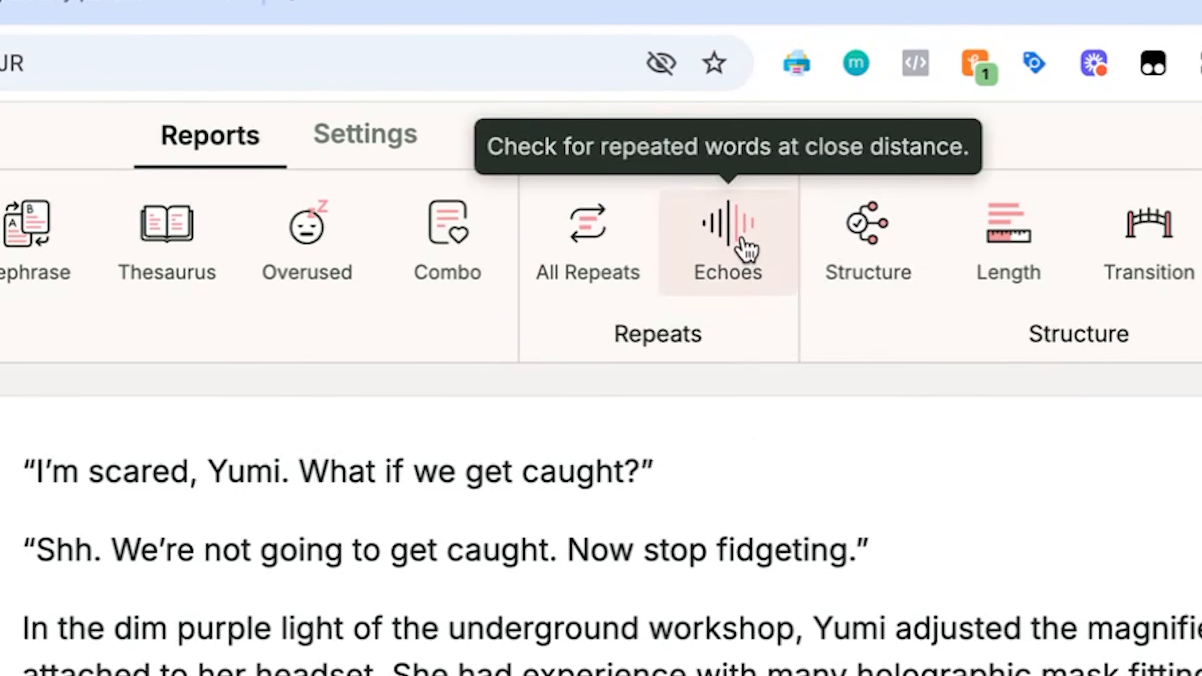
Run the Echoes report on the manuscript and look through its list of close repeats.
{"action": "left_click", "coordinate": [801, 137]}
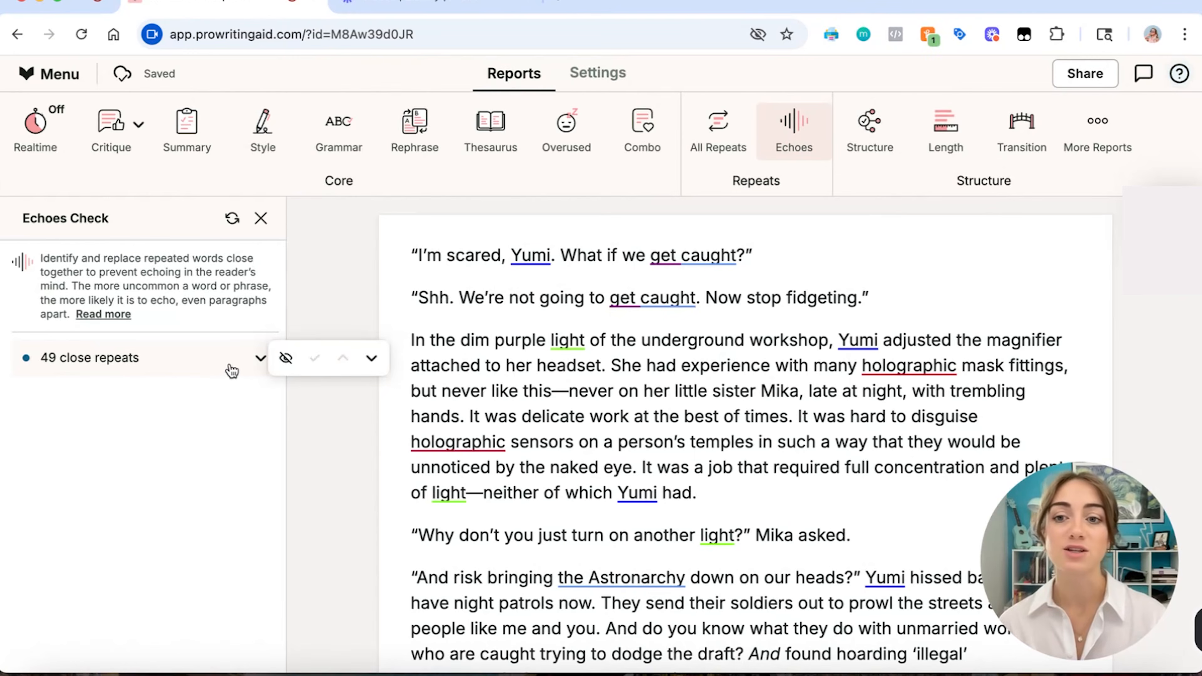
{"action": "left_click", "coordinate": [232, 367]}
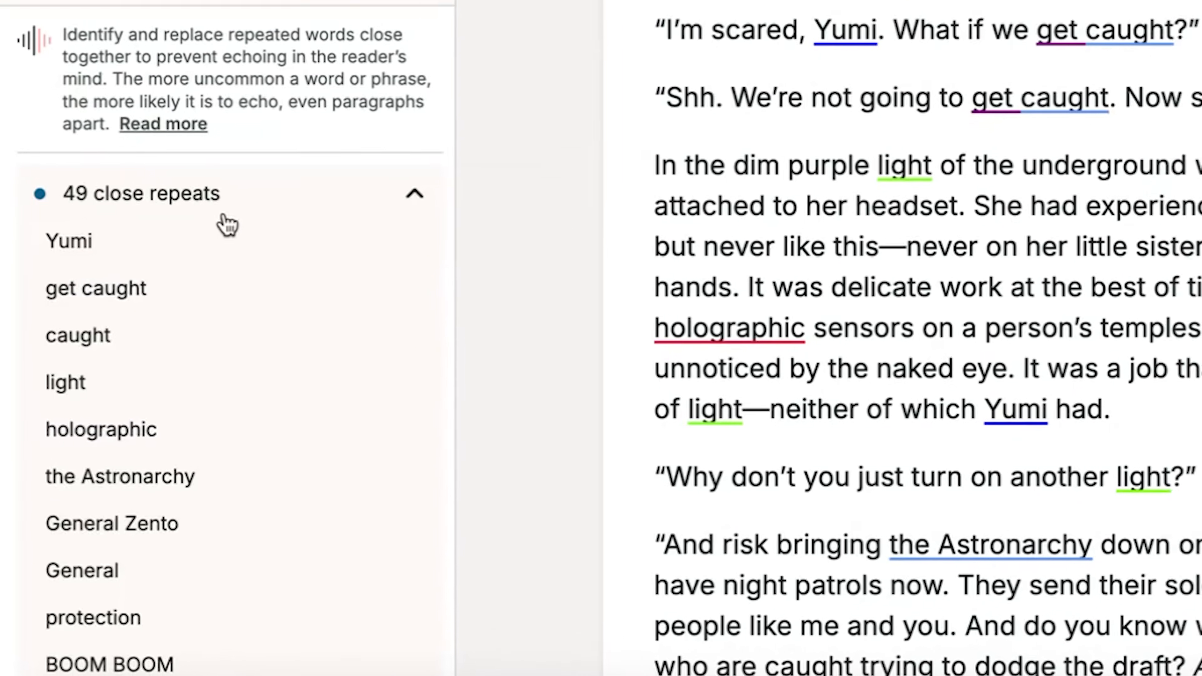
{"action": "scroll", "coordinate": [288, 559], "scroll_direction": "down", "scroll_amount": 10}
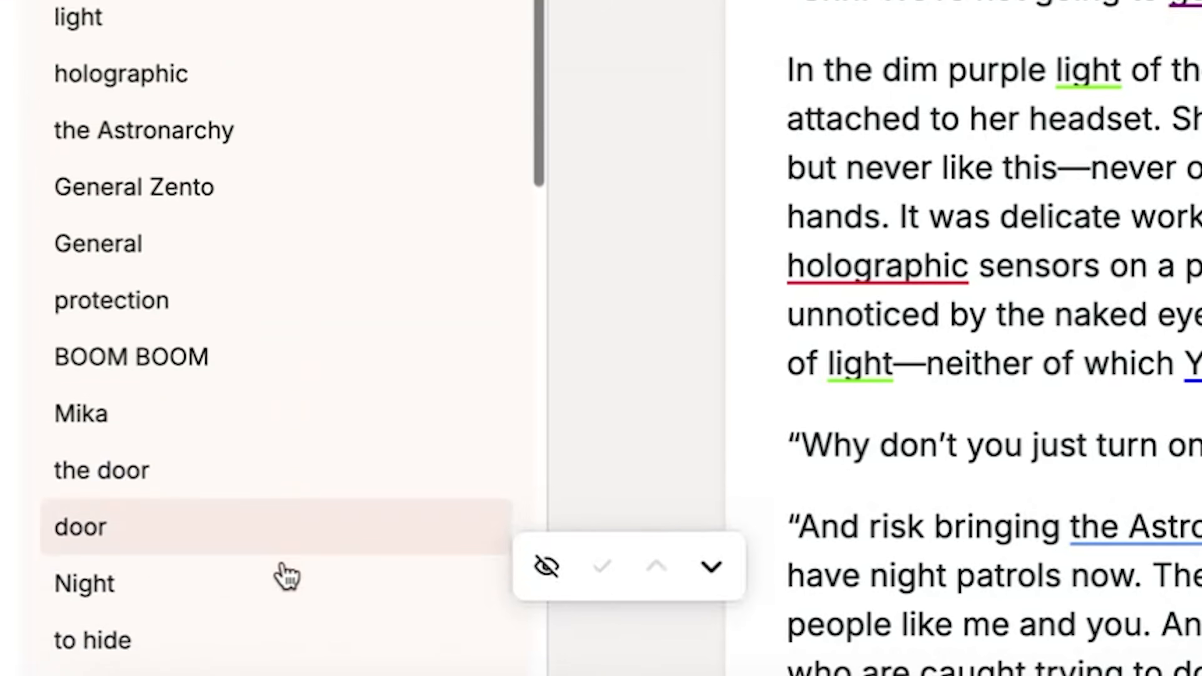
{"action": "scroll", "coordinate": [287, 574], "scroll_direction": "down", "scroll_amount": 2}
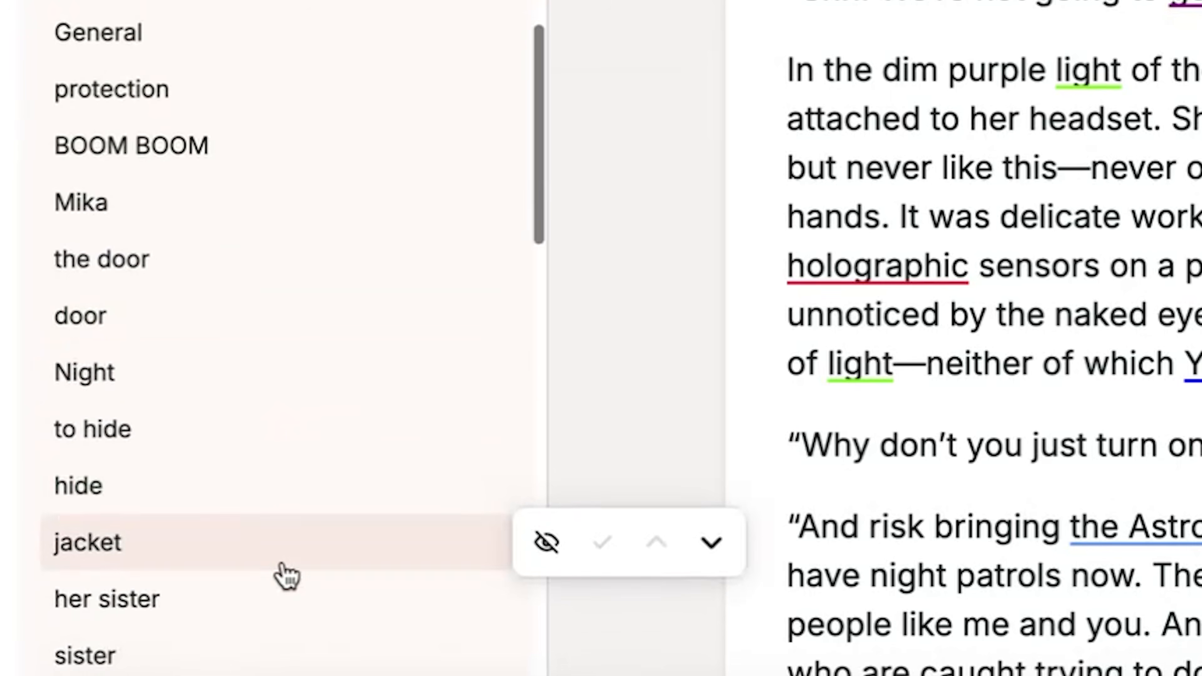
{"action": "scroll", "coordinate": [381, 312], "scroll_direction": "up", "scroll_amount": 12}
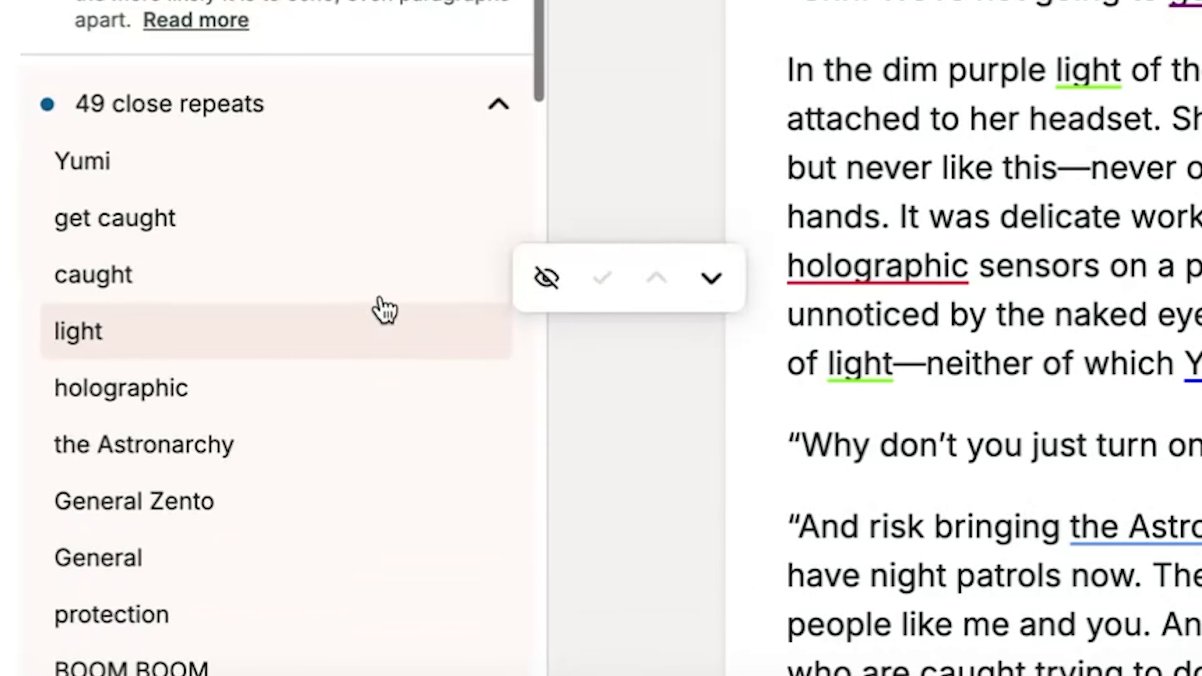
{"action": "scroll", "coordinate": [384, 309], "scroll_direction": "down", "scroll_amount": 3}
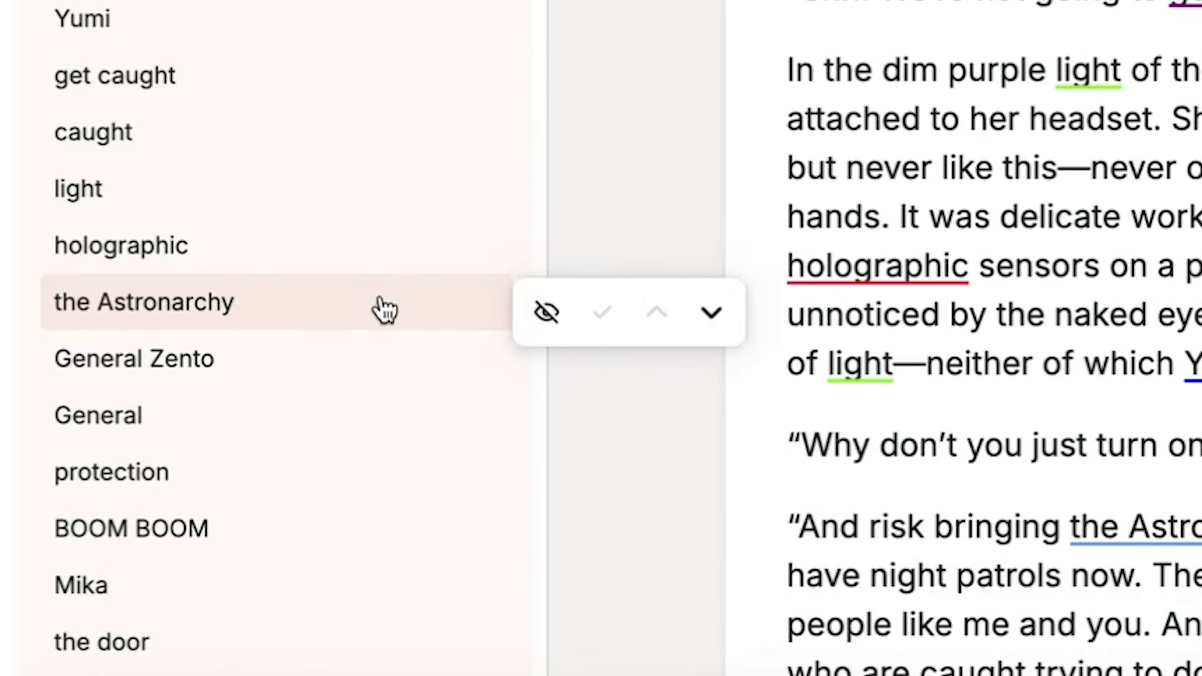
{"action": "scroll", "coordinate": [385, 309], "scroll_direction": "down", "scroll_amount": 15}
{"action": "scroll", "coordinate": [287, 391], "scroll_direction": "down", "scroll_amount": 10}
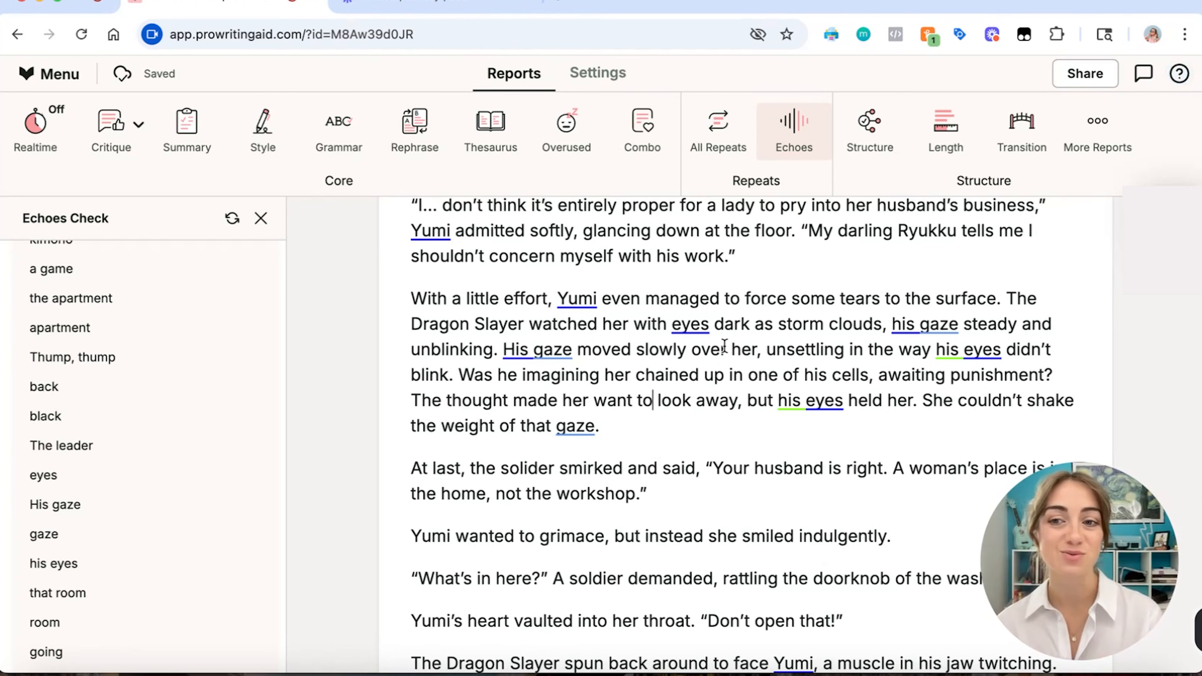
Examine the flagged repeats of "eyes" and "his gaze" in the paragraph where the Dragon Slayer watches Yumi.
{"action": "left_click", "coordinate": [694, 326]}
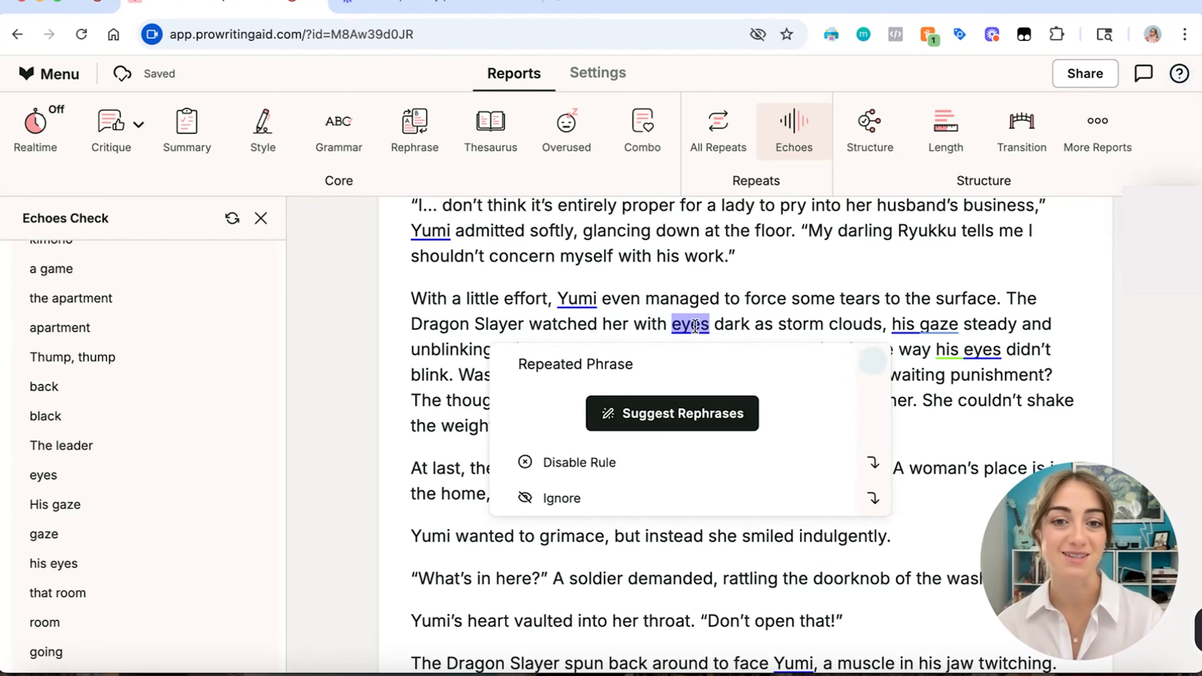
{"action": "left_click", "coordinate": [740, 327]}
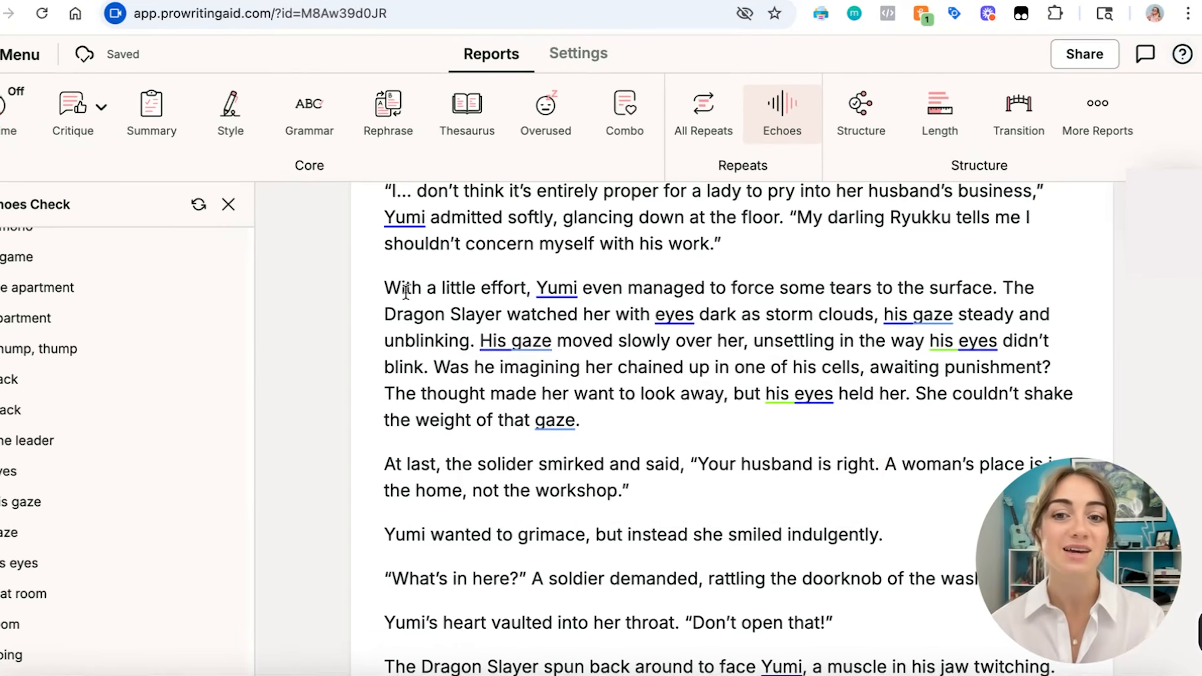
{"action": "left_click", "coordinate": [690, 326]}
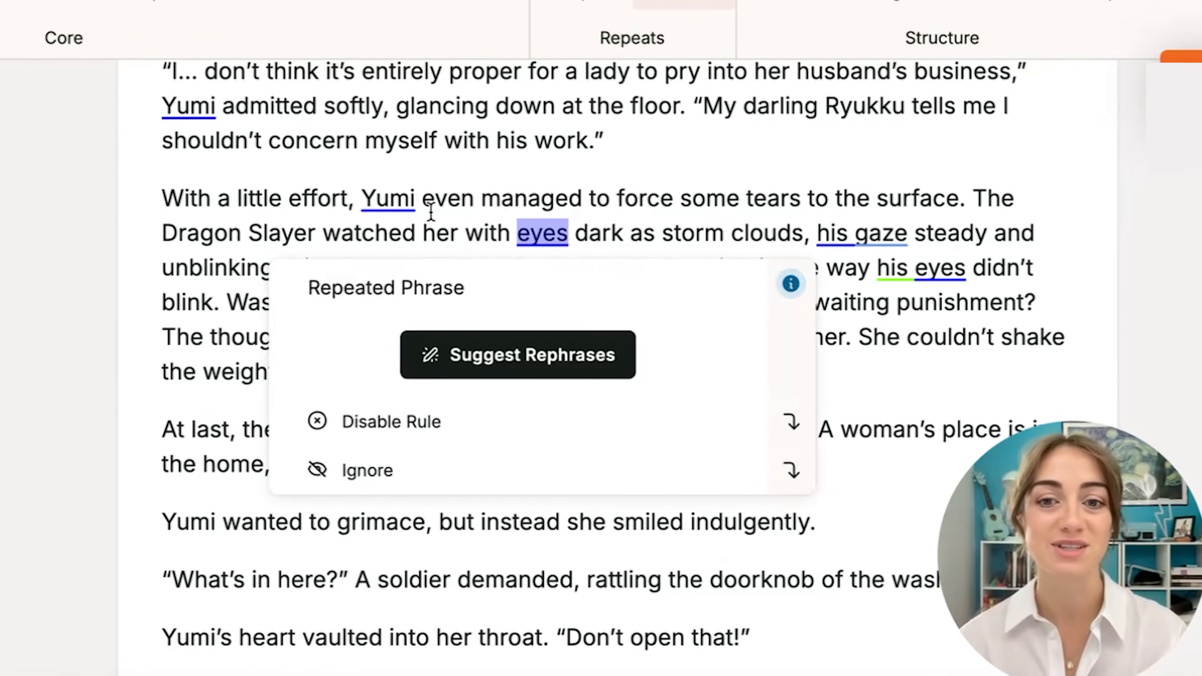
{"action": "left_click", "coordinate": [473, 220]}
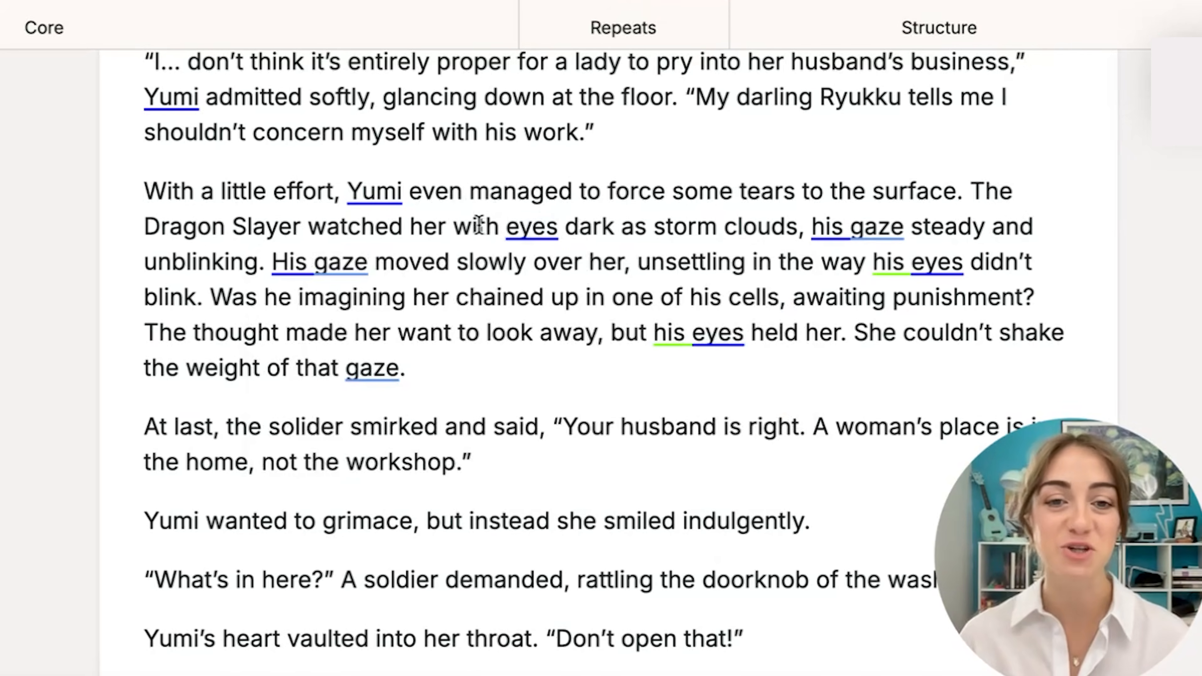
{"action": "left_click", "coordinate": [514, 229]}
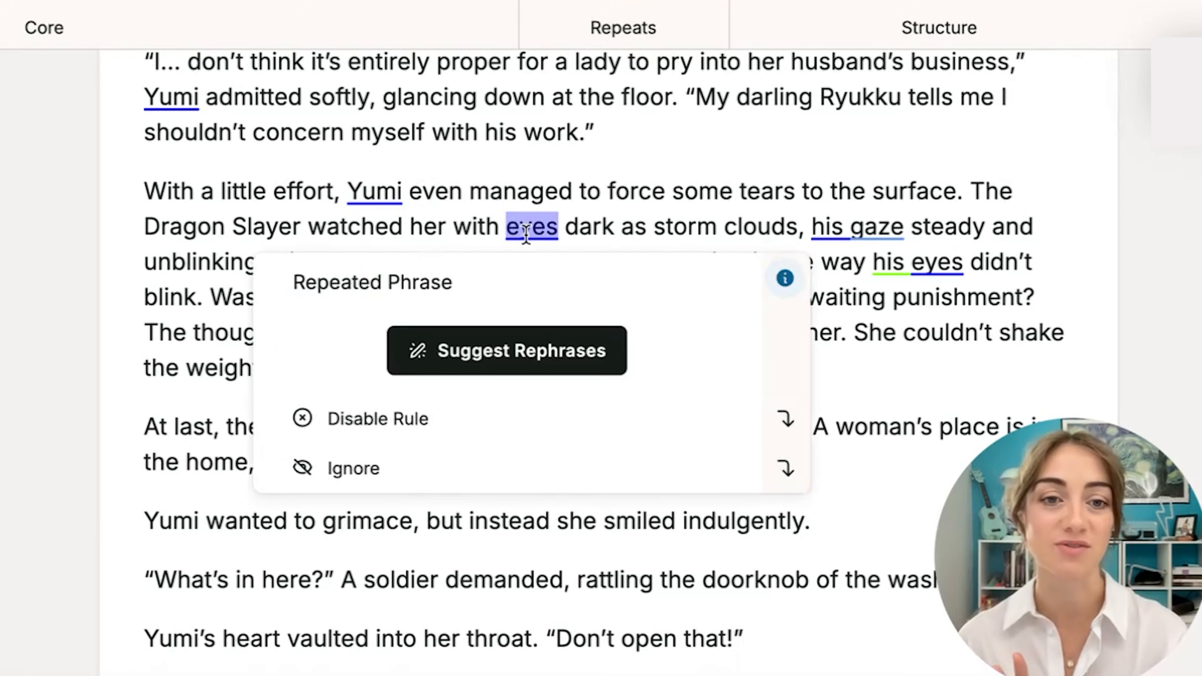
{"action": "left_click", "coordinate": [881, 230]}
{"action": "left_click", "coordinate": [279, 264]}
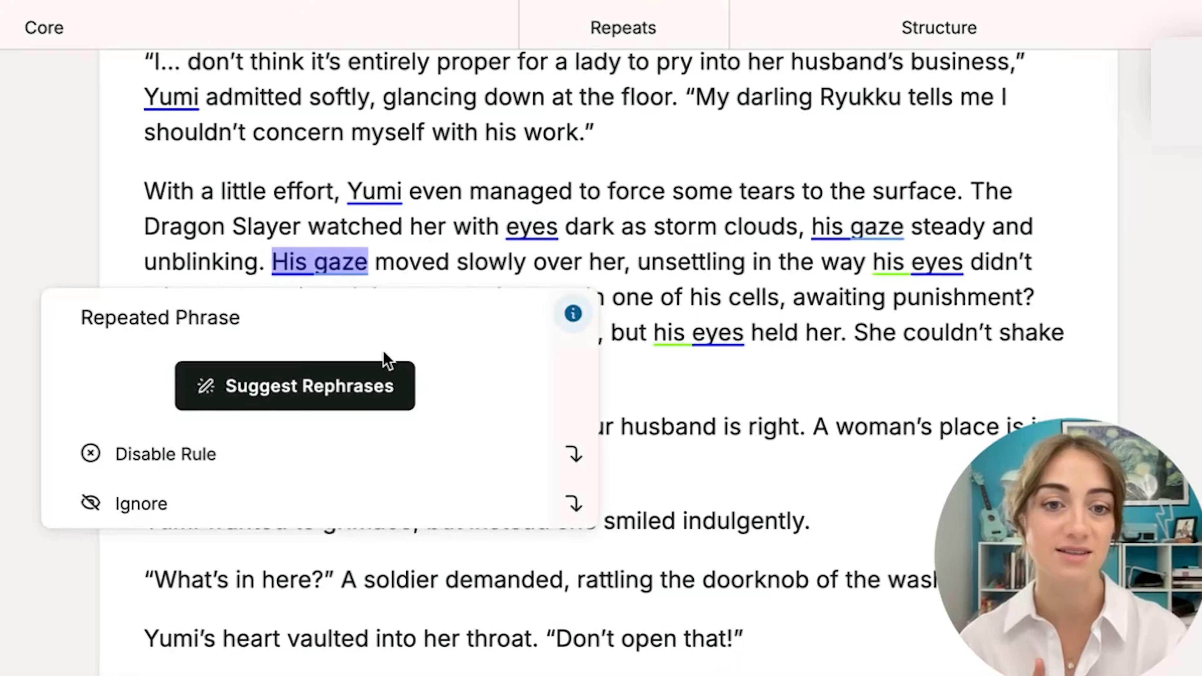
{"action": "left_click", "coordinate": [731, 375]}
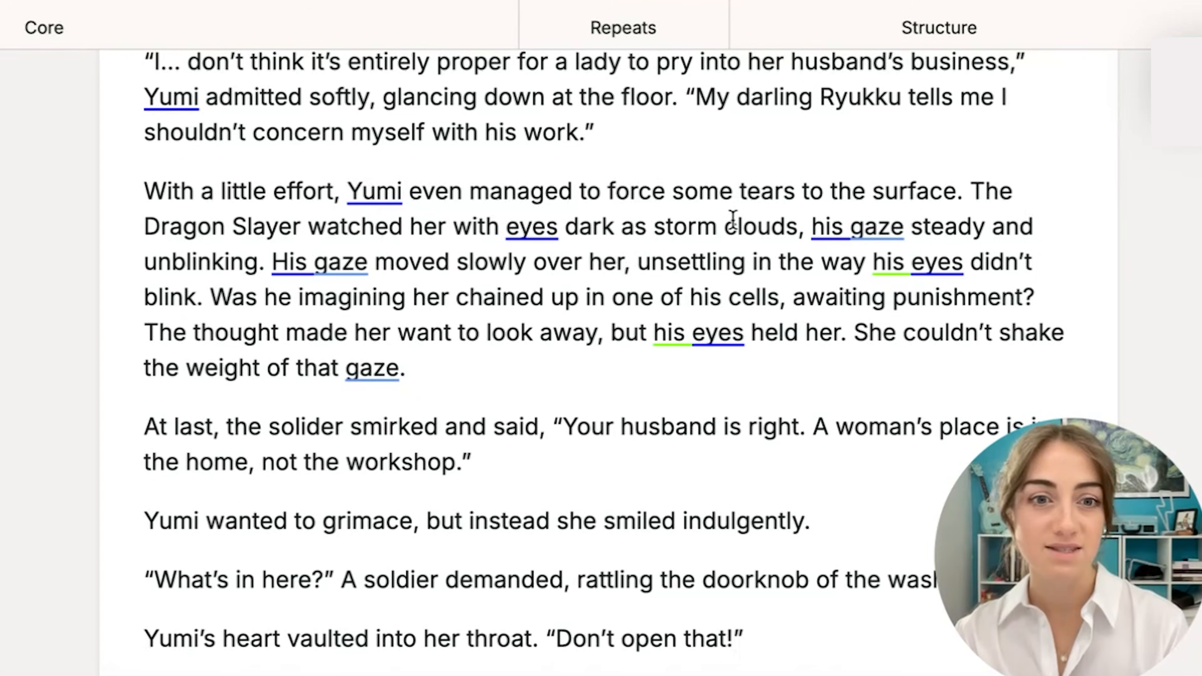
Replace the repeated gaze and eyes wording after "dark as storm clouds," with "giving her a slow, unnerving once-over.".
{"action": "left_click_drag", "start_coordinate": [812, 227], "coordinate": [208, 298]}
{"action": "key", "text": "BackSpace"}
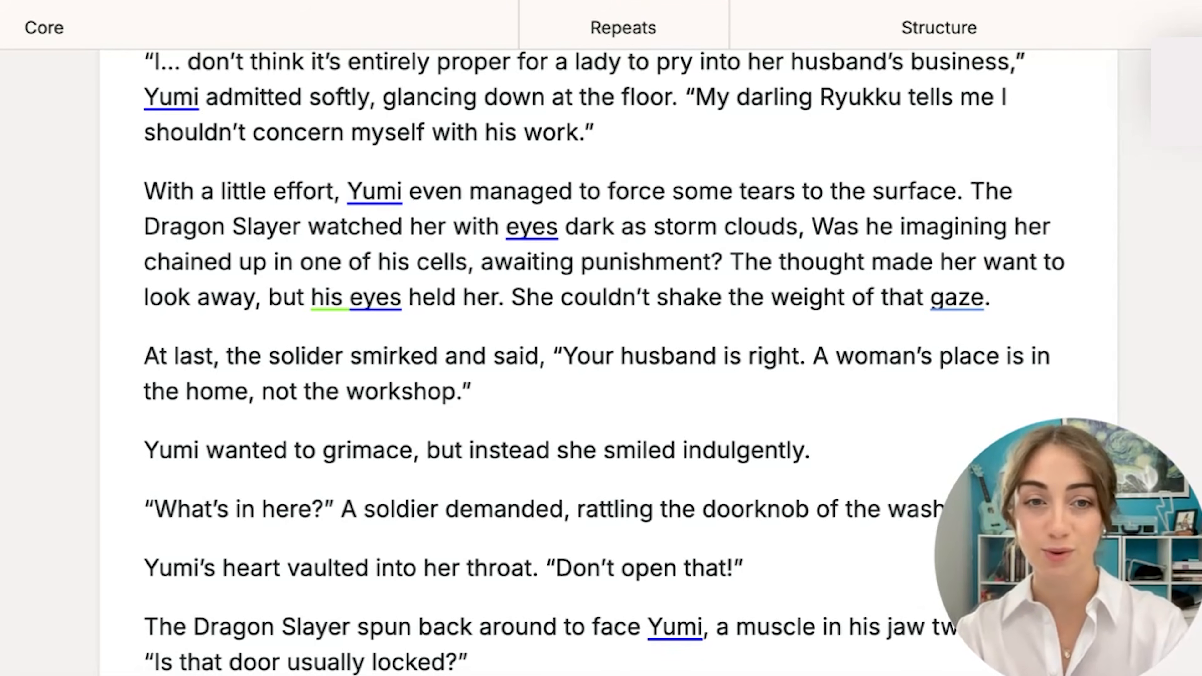
{"action": "type", "text": "giving her a slow"}
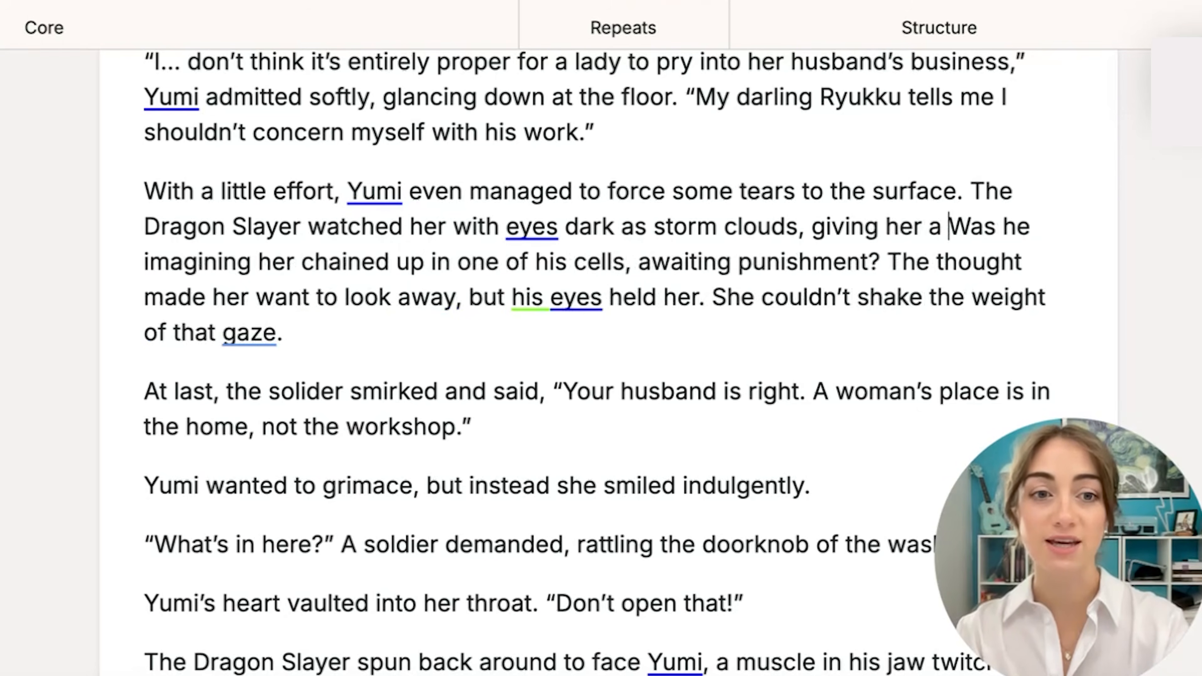
{"action": "type", "text": ", unnerving"}
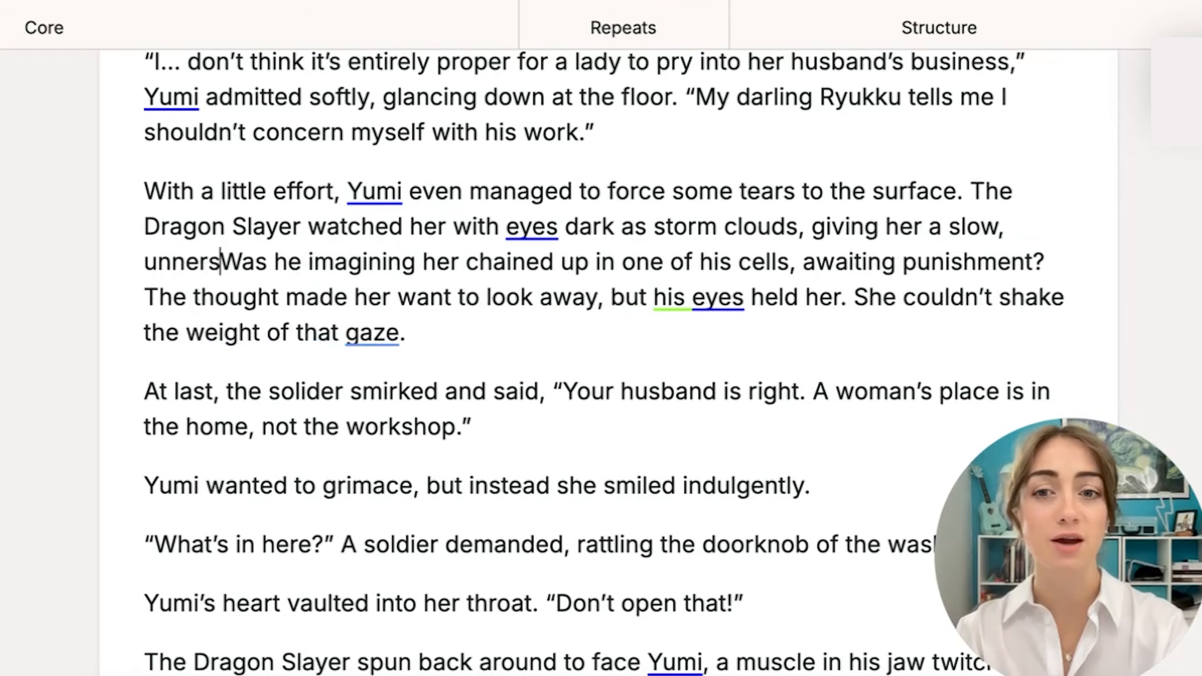
{"action": "type", "text": " once-over."}
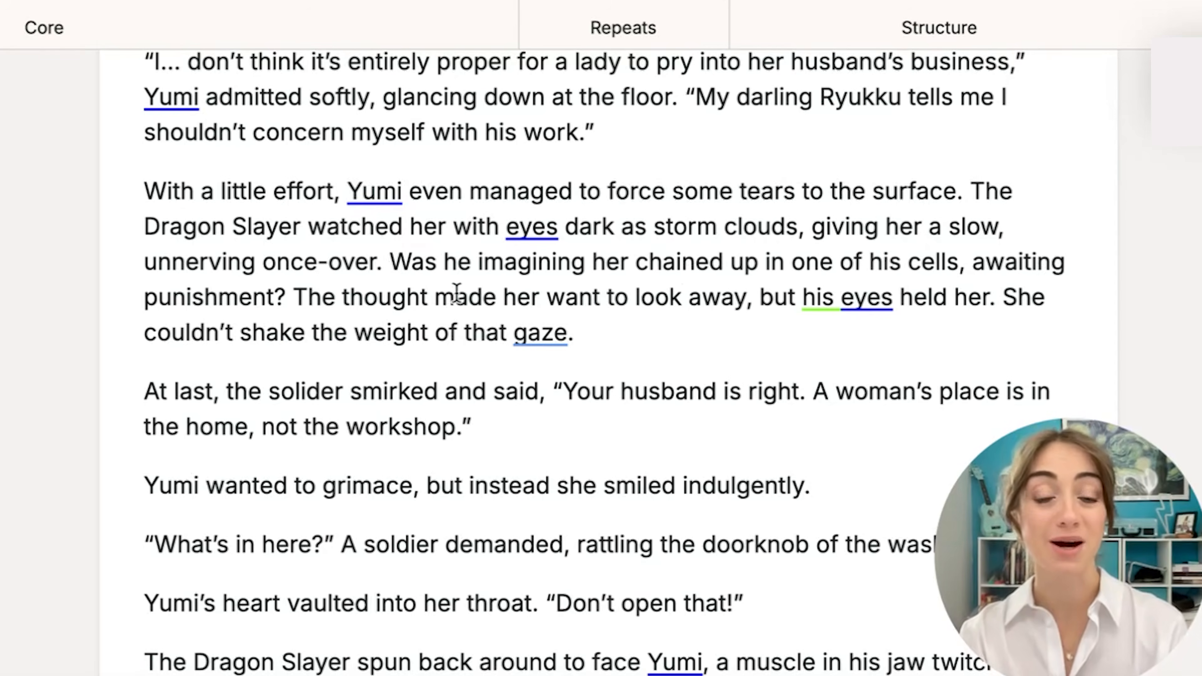
Replace the paragraph's last two sentences, from "The thought made her want to look away", with "The thought was enough to turn Yumi’s stomach.".
{"action": "left_click_drag", "start_coordinate": [573, 333], "coordinate": [292, 292]}
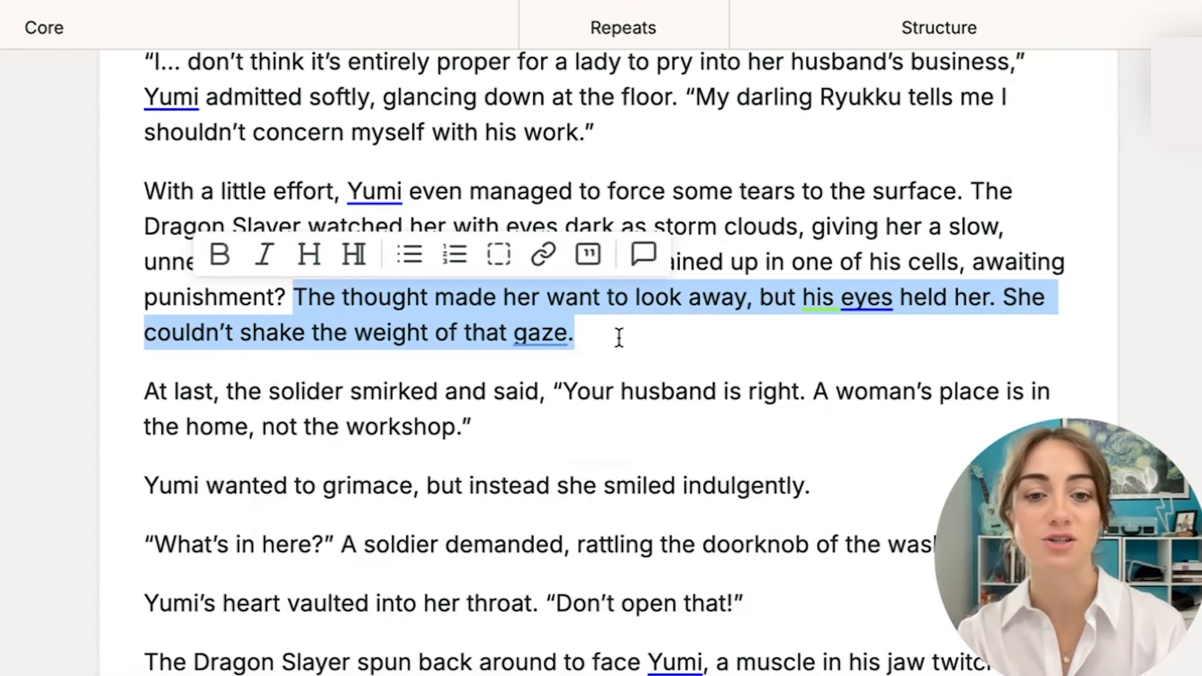
{"action": "key", "text": "BackSpace"}
{"action": "type", "text": "The thoug"}
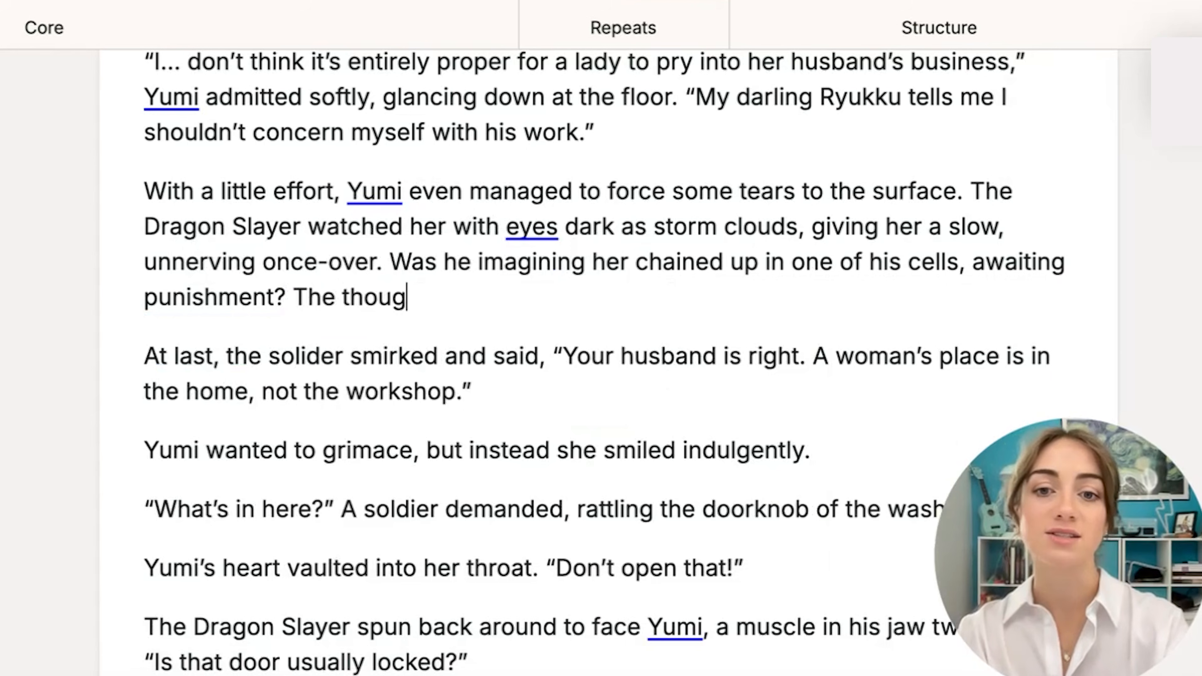
{"action": "type", "text": "ht was enough to turn "}
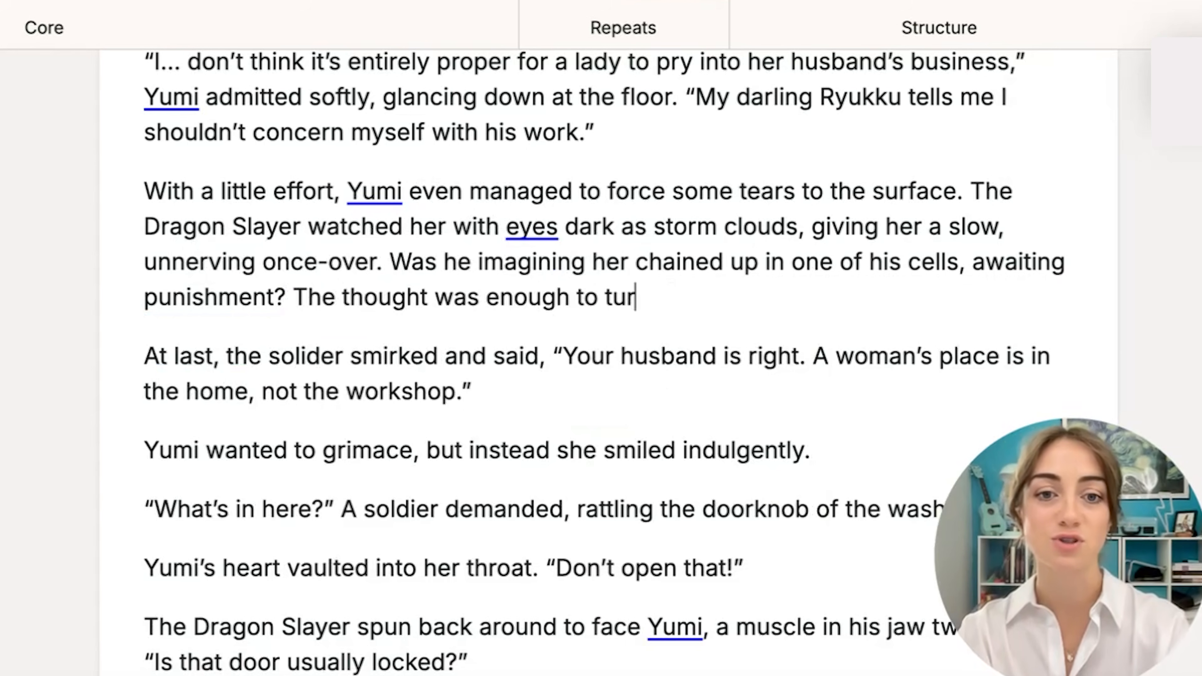
{"action": "type", "text": "Yumi’s somt"}
{"action": "key", "text": "BackSpace"}
{"action": "key", "text": "BackSpace"}
{"action": "key", "text": "BackSpace"}
{"action": "type", "text": "tomach."}
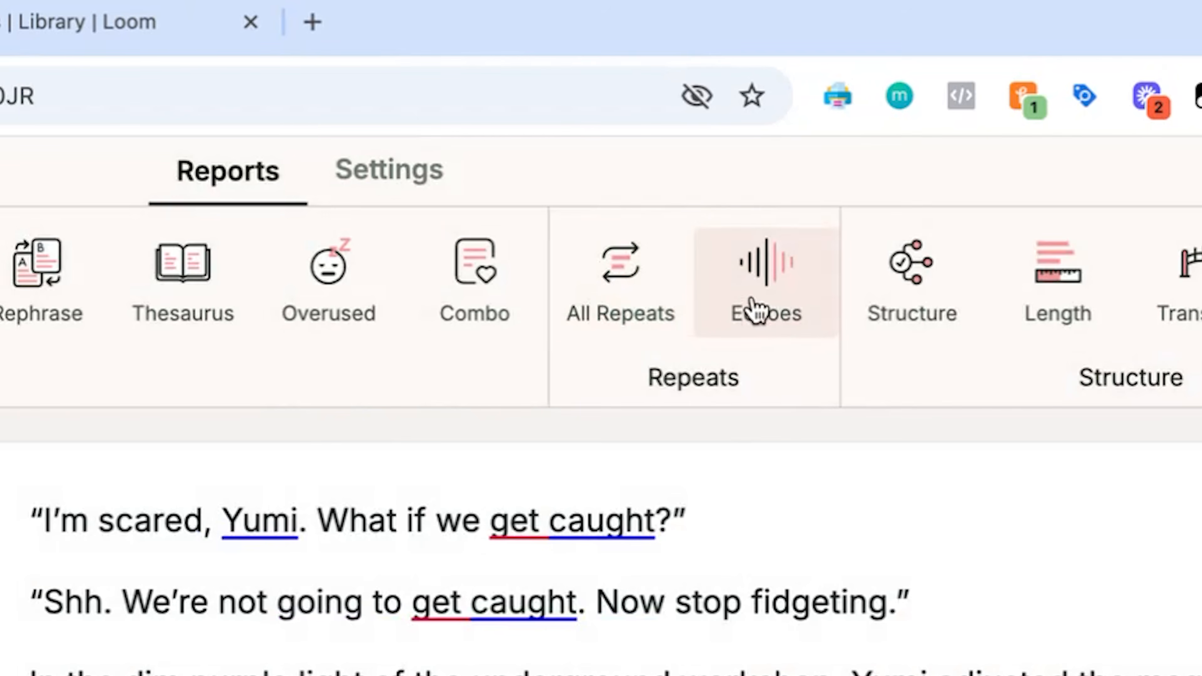
Run the All Repeats report on the manuscript and look through its frequent 4-word and 3-word phrases.
{"action": "left_click", "coordinate": [588, 313]}
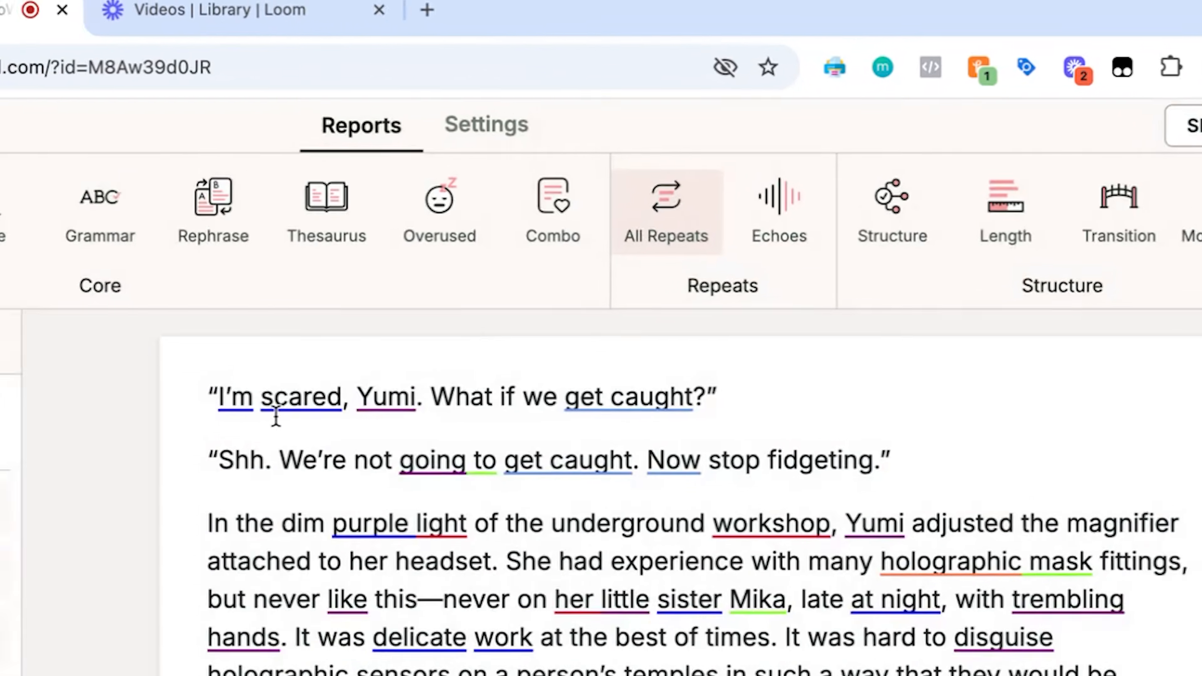
{"action": "mouse_move", "coordinate": [111, 524]}
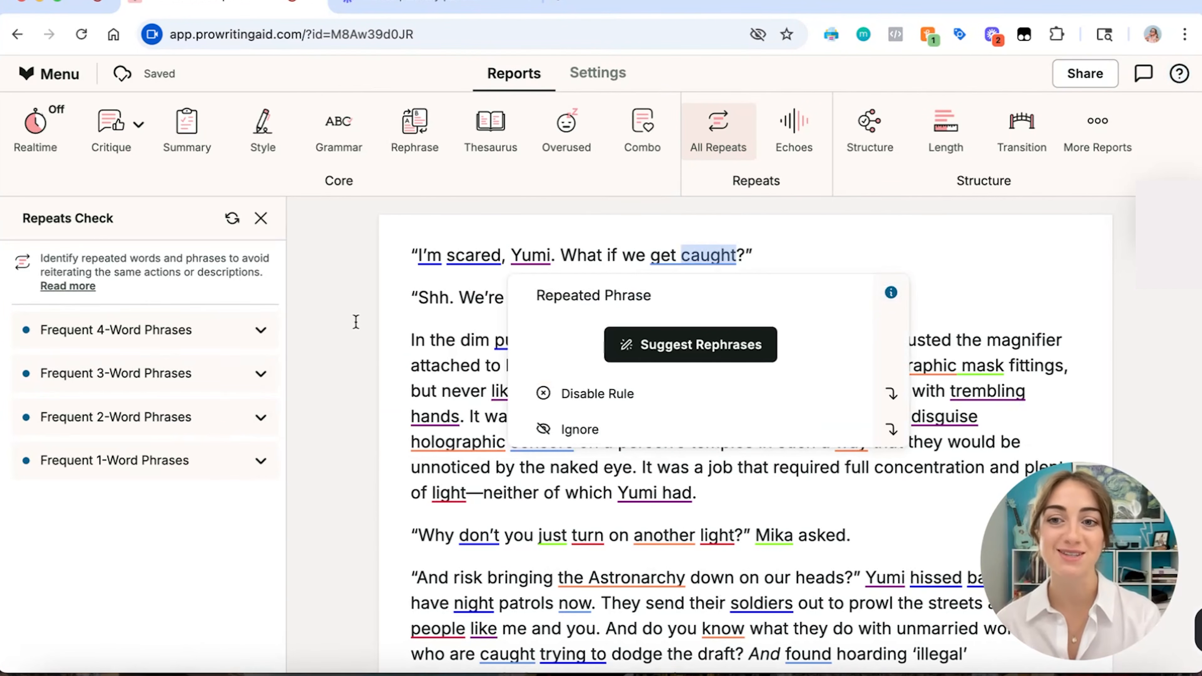
{"action": "mouse_move", "coordinate": [169, 335]}
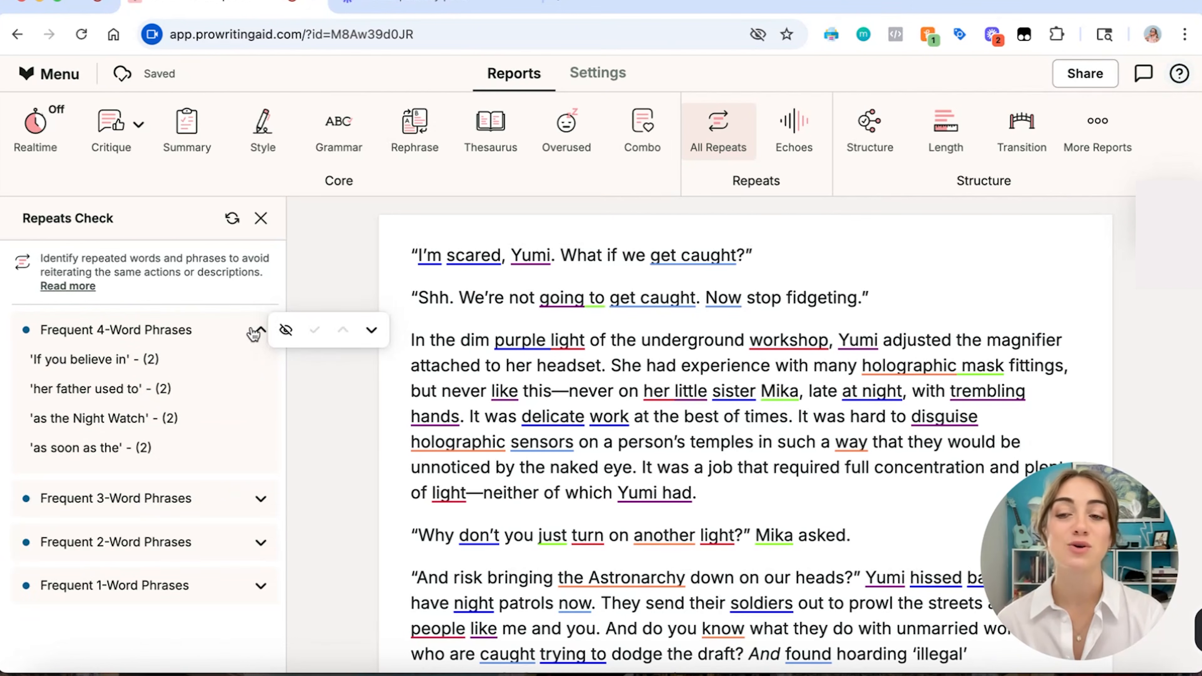
{"action": "left_click", "coordinate": [252, 330]}
{"action": "left_click", "coordinate": [260, 376]}
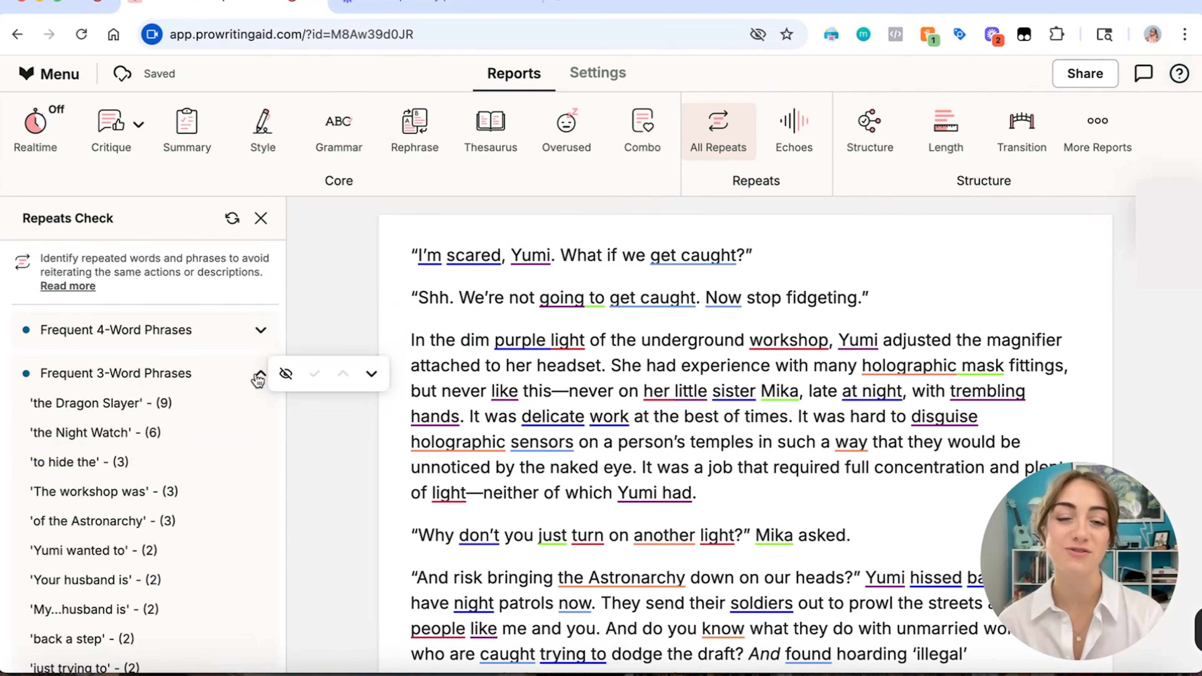
{"action": "left_click", "coordinate": [259, 377]}
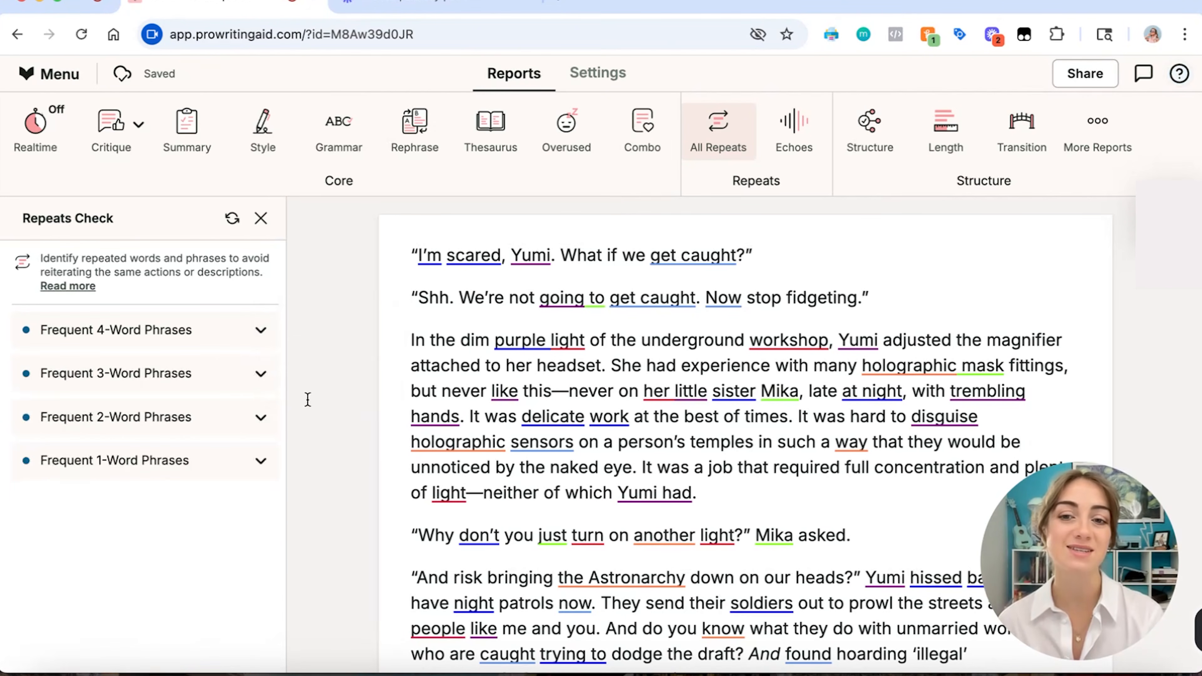
{"action": "scroll", "coordinate": [363, 453], "scroll_direction": "down", "scroll_amount": 2}
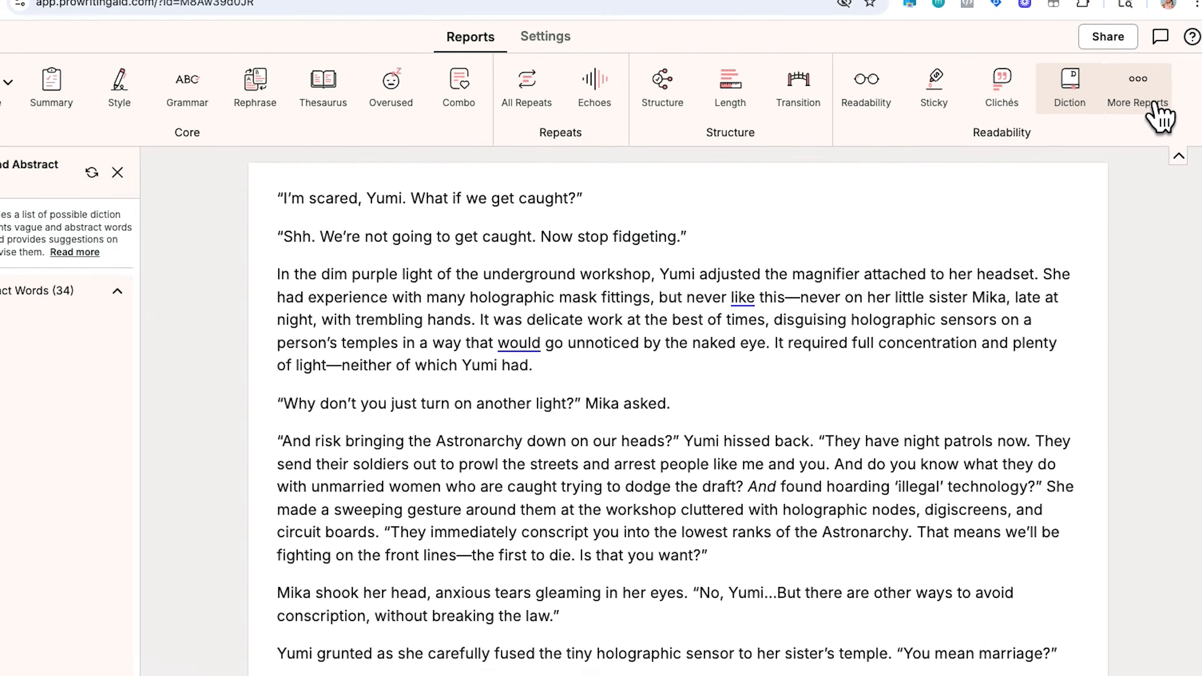
Run the Pacing report and examine the slow-paced paragraphs it marks in the manuscript.
{"action": "left_click", "coordinate": [1140, 94]}
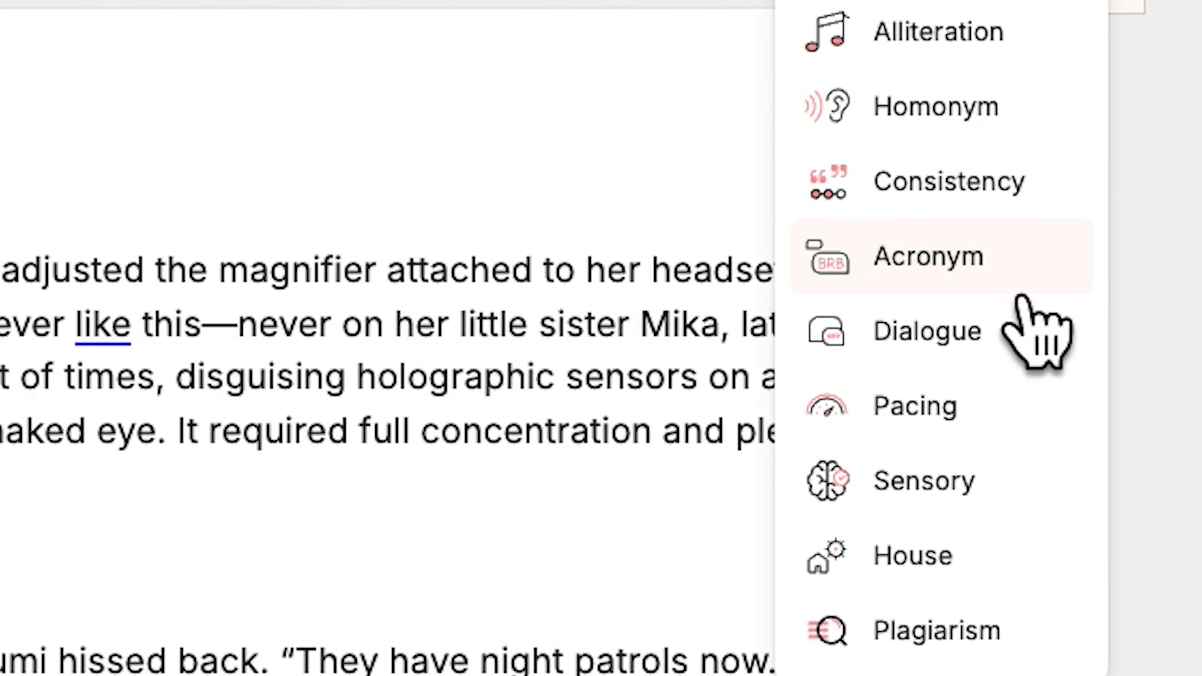
{"action": "left_click", "coordinate": [1025, 353]}
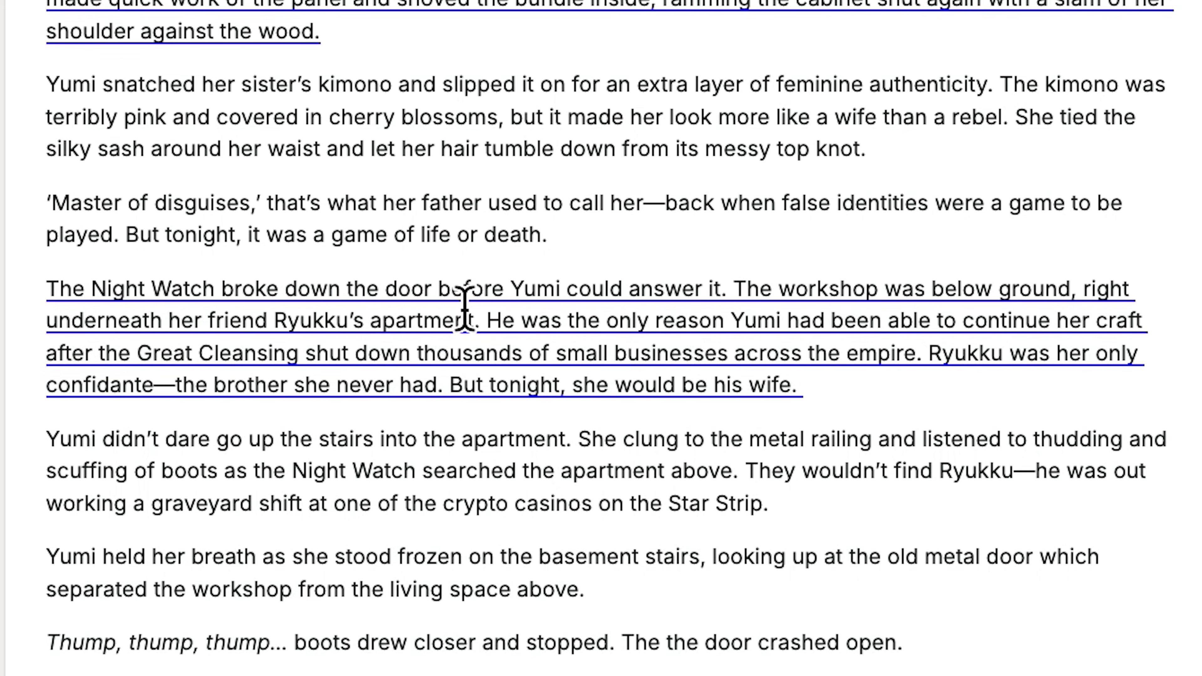
{"action": "mouse_move", "coordinate": [431, 390]}
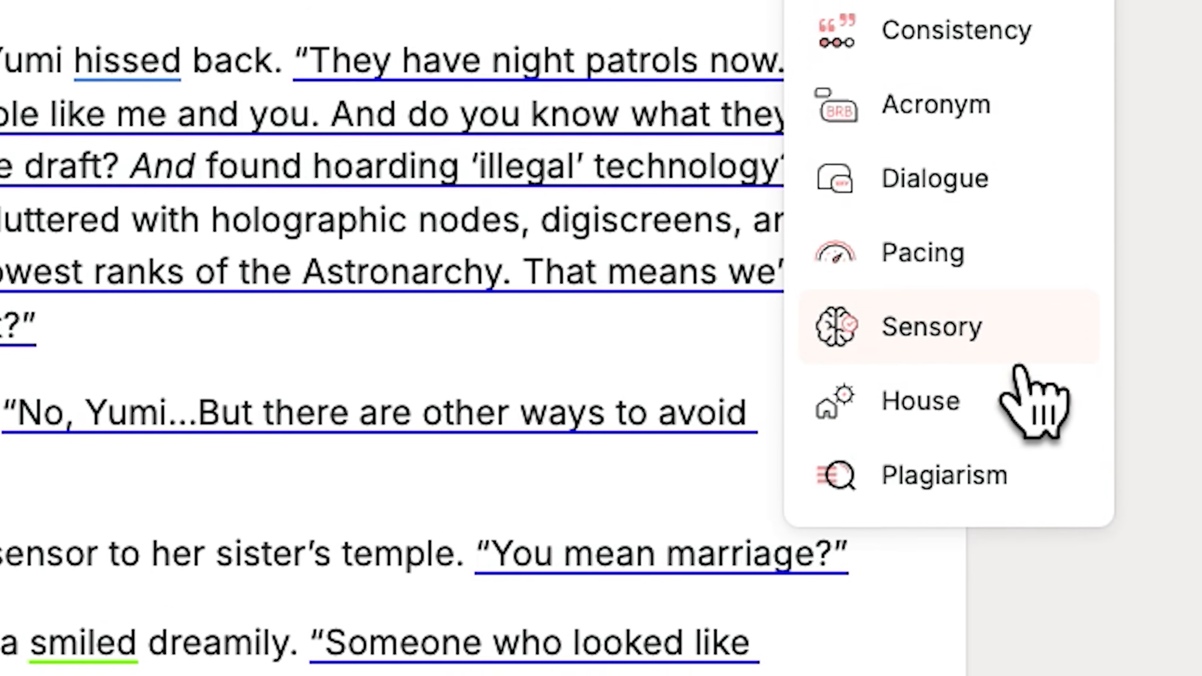
Run the sensory report and look through the words listed for the Sight category.
{"action": "left_click", "coordinate": [1017, 355]}
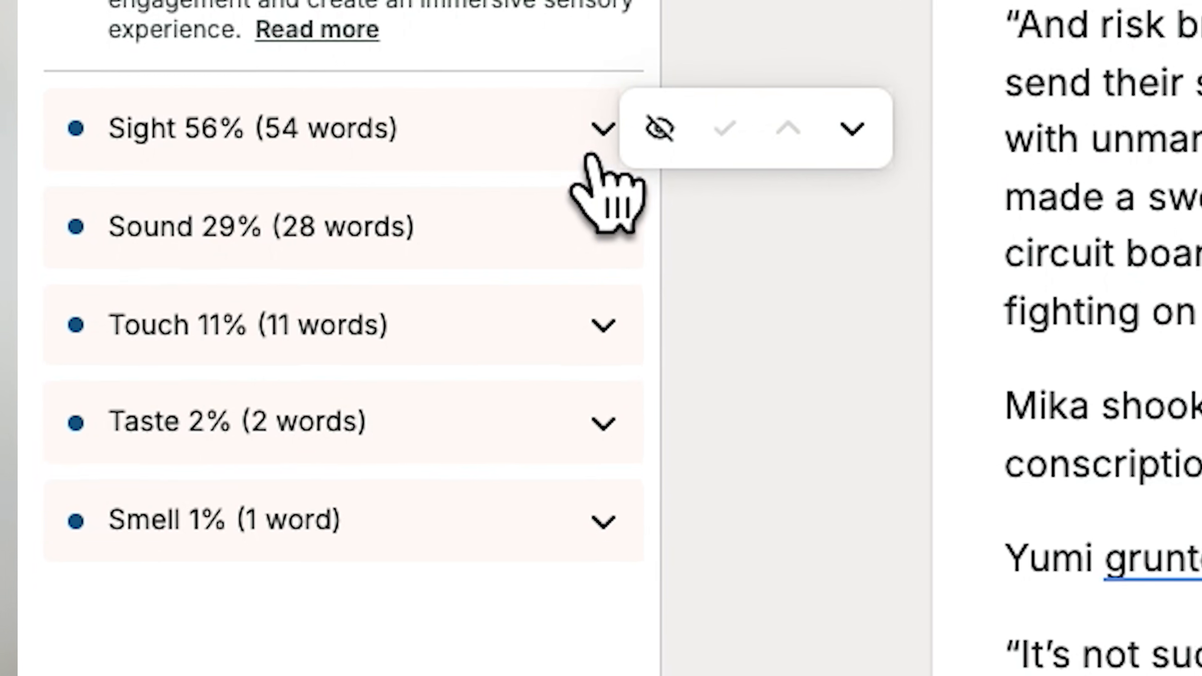
{"action": "left_click", "coordinate": [596, 151]}
{"action": "scroll", "coordinate": [450, 331], "scroll_direction": "down", "scroll_amount": 10}
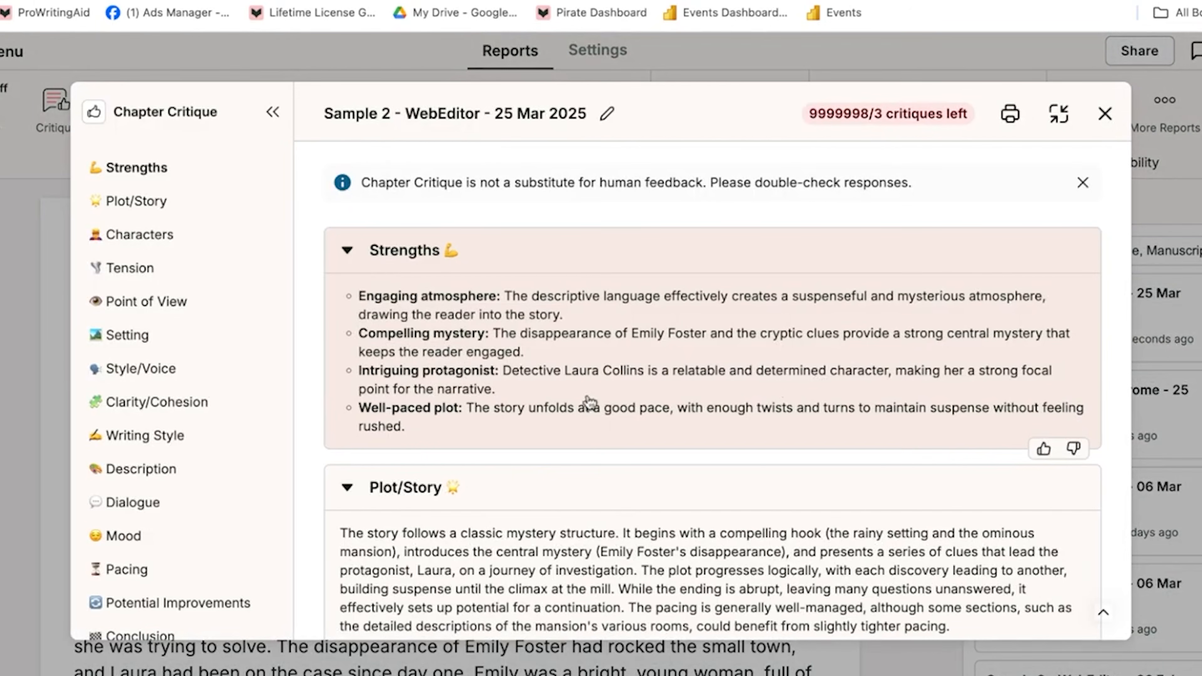
Read through the Chapter Critique of Sample 2, from Plot/Story and Characters through Tension, Point of View, Setting and Style/Voice.
{"action": "scroll", "coordinate": [589, 403], "scroll_direction": "down", "scroll_amount": 6}
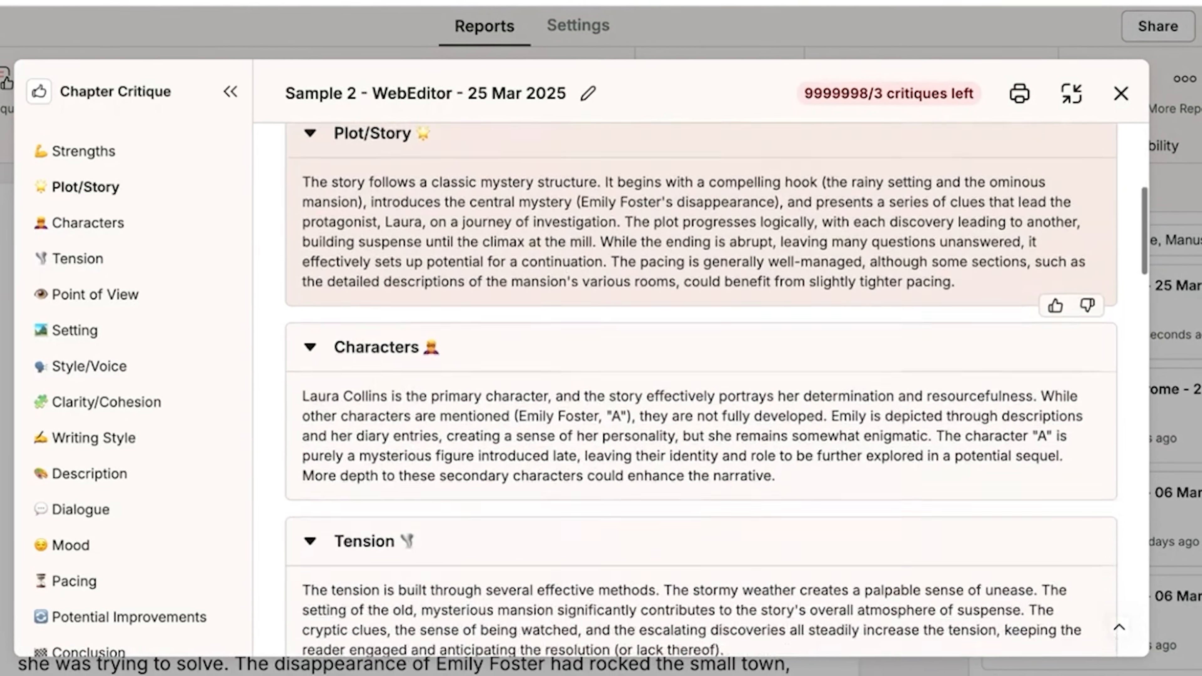
{"action": "scroll", "coordinate": [575, 445], "scroll_direction": "down", "scroll_amount": 5}
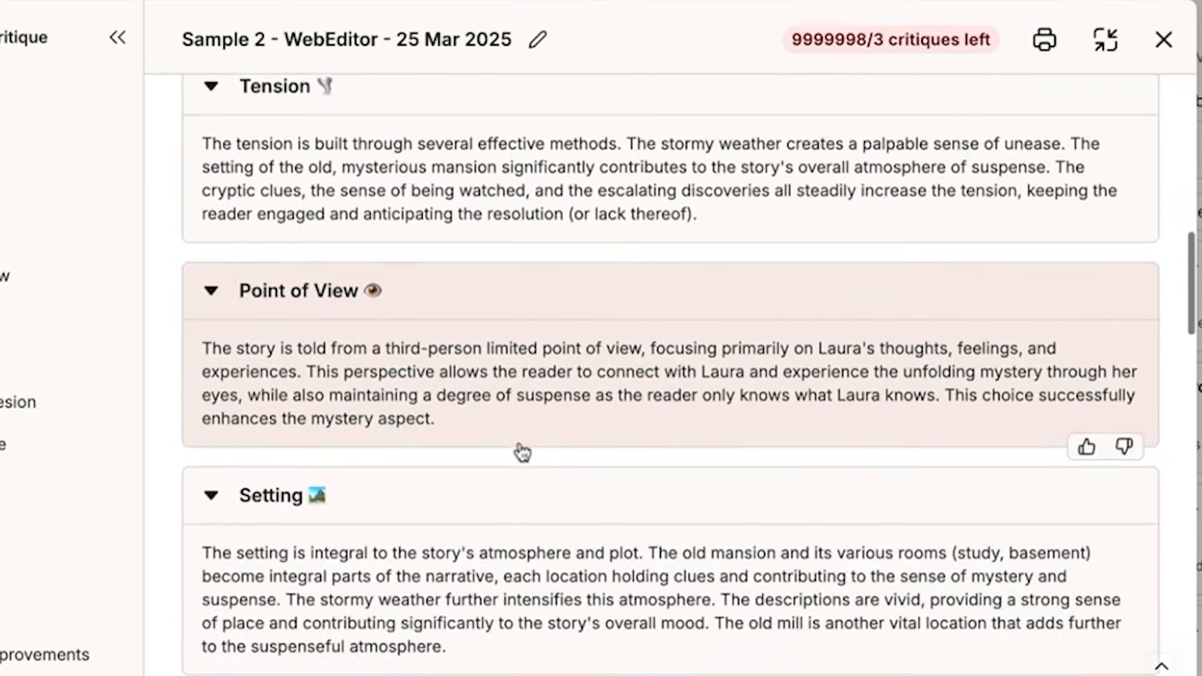
{"action": "scroll", "coordinate": [522, 452], "scroll_direction": "down", "scroll_amount": 5}
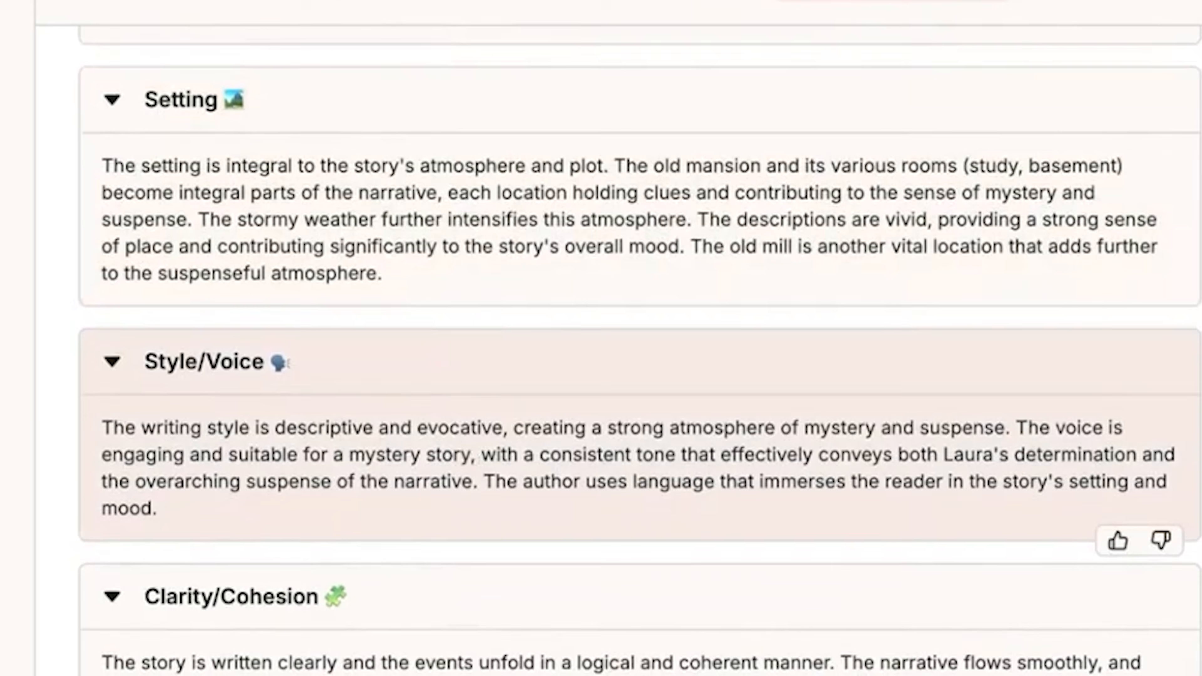
{"action": "scroll", "coordinate": [443, 527], "scroll_direction": "down", "scroll_amount": 8}
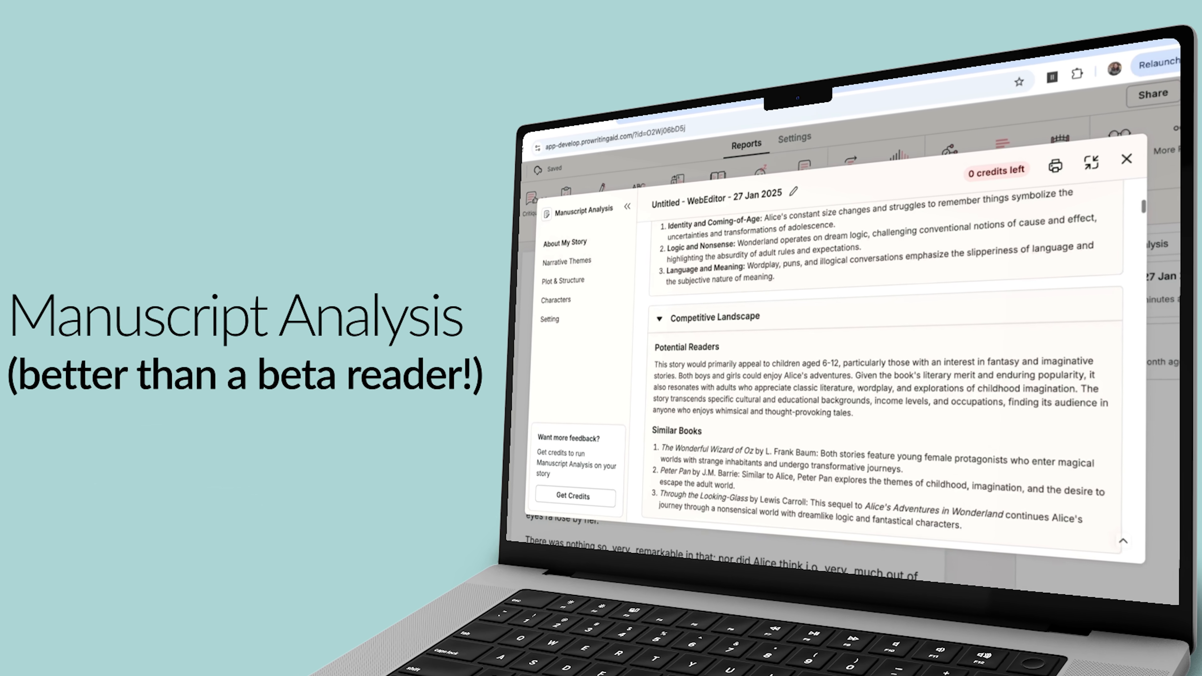
Read the Manuscript Analysis feedback on the Alice story, covering the character-appearance concerns and the Characters section.
{"action": "left_click", "coordinate": [255, 388]}
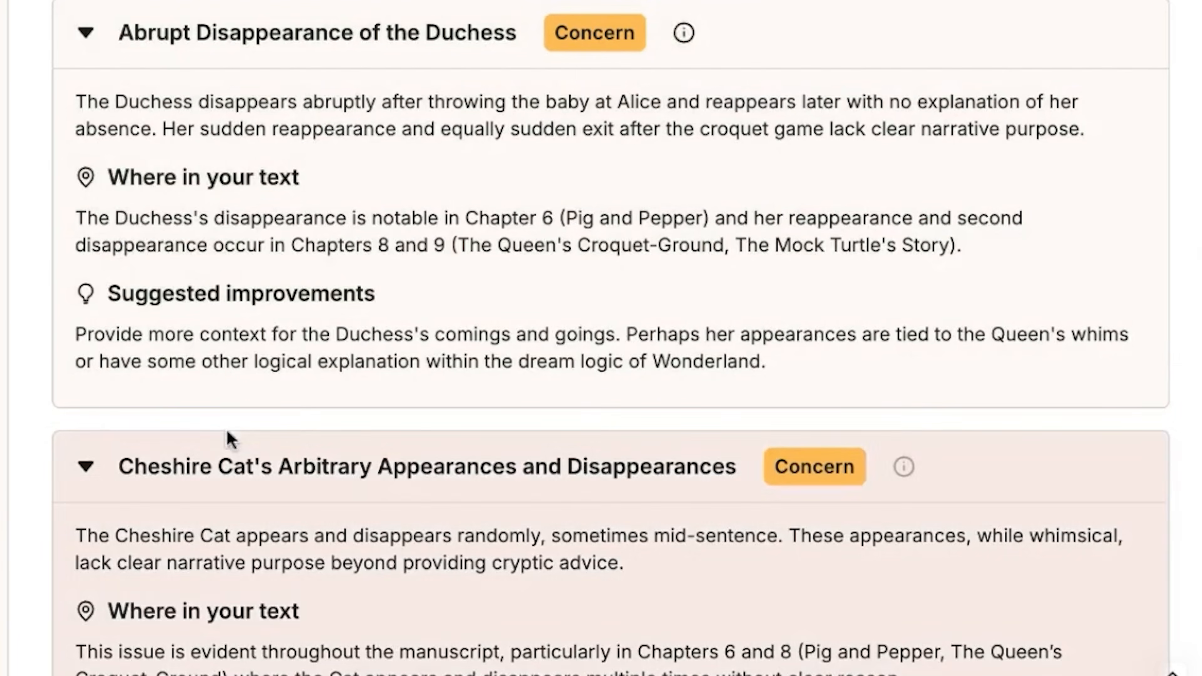
{"action": "scroll", "coordinate": [220, 376], "scroll_direction": "down", "scroll_amount": 15}
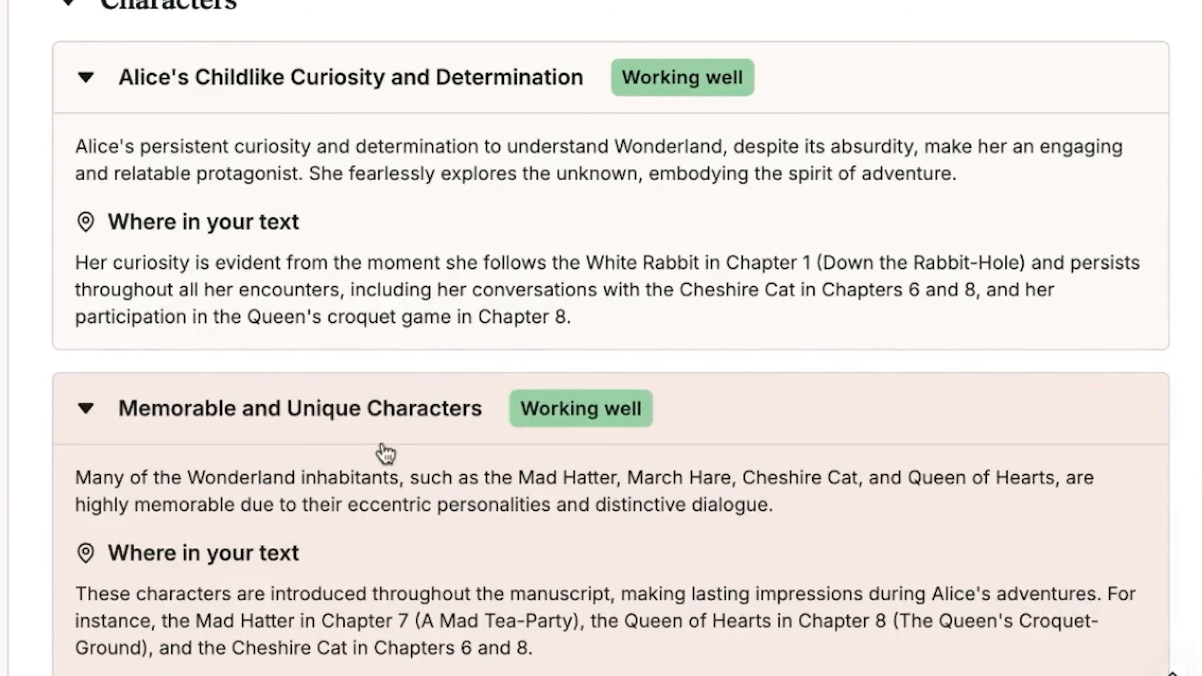